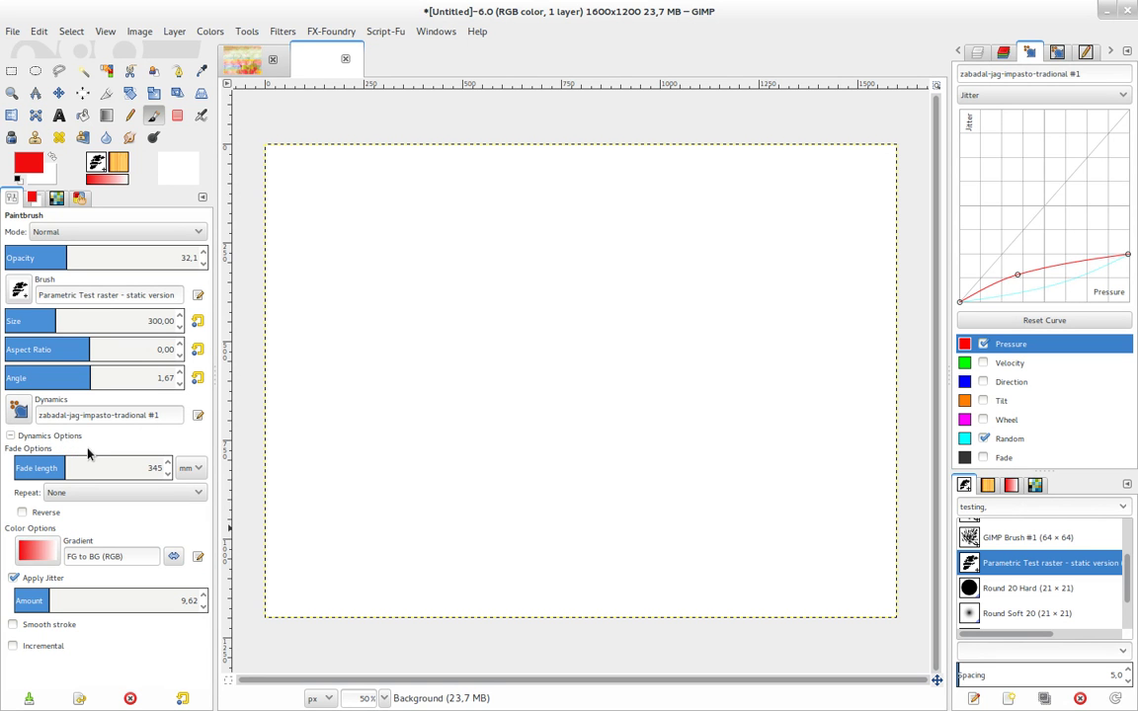
Step: Keep Jitter as the edited dynamics output and select the Forks brush at size 150
{"action": "left_click", "coordinate": [1000, 96]}
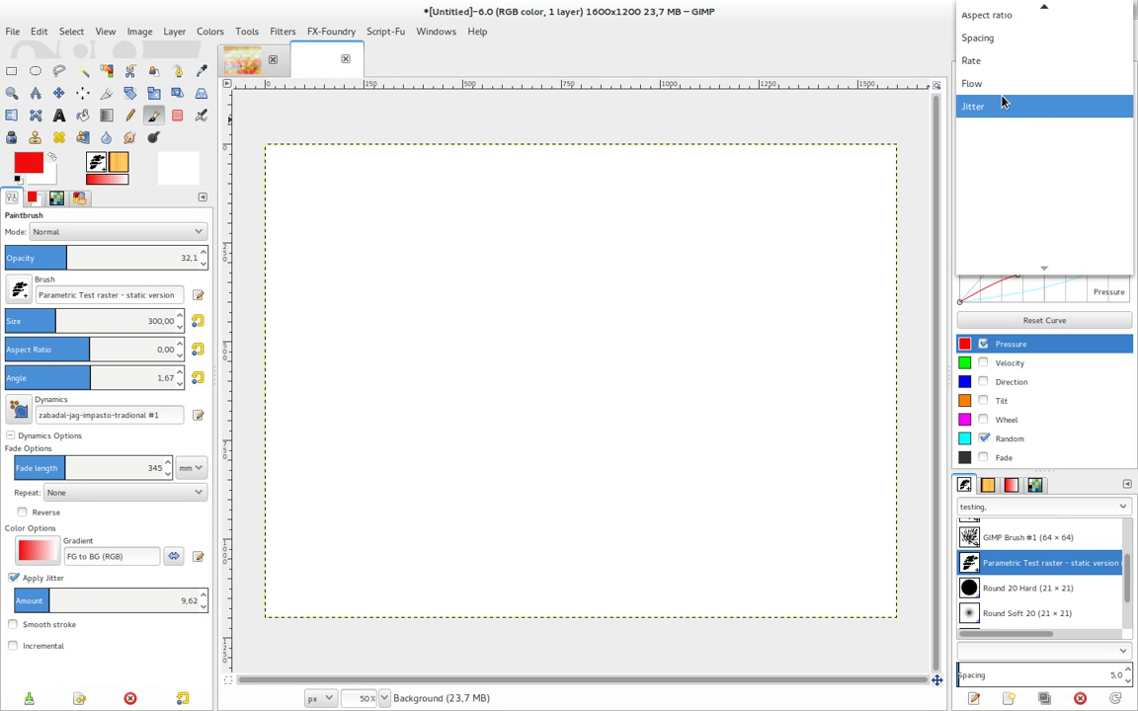
{"action": "left_click", "coordinate": [1002, 104]}
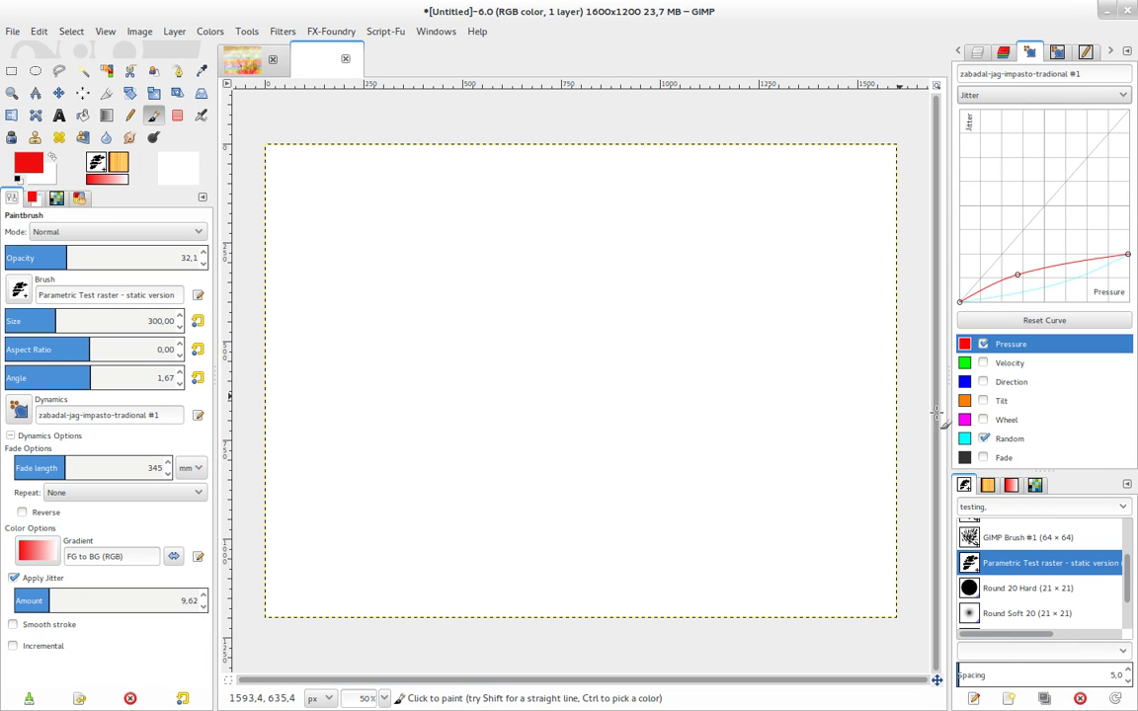
{"action": "scroll", "coordinate": [1128, 560], "scroll_direction": "up", "scroll_amount": 1}
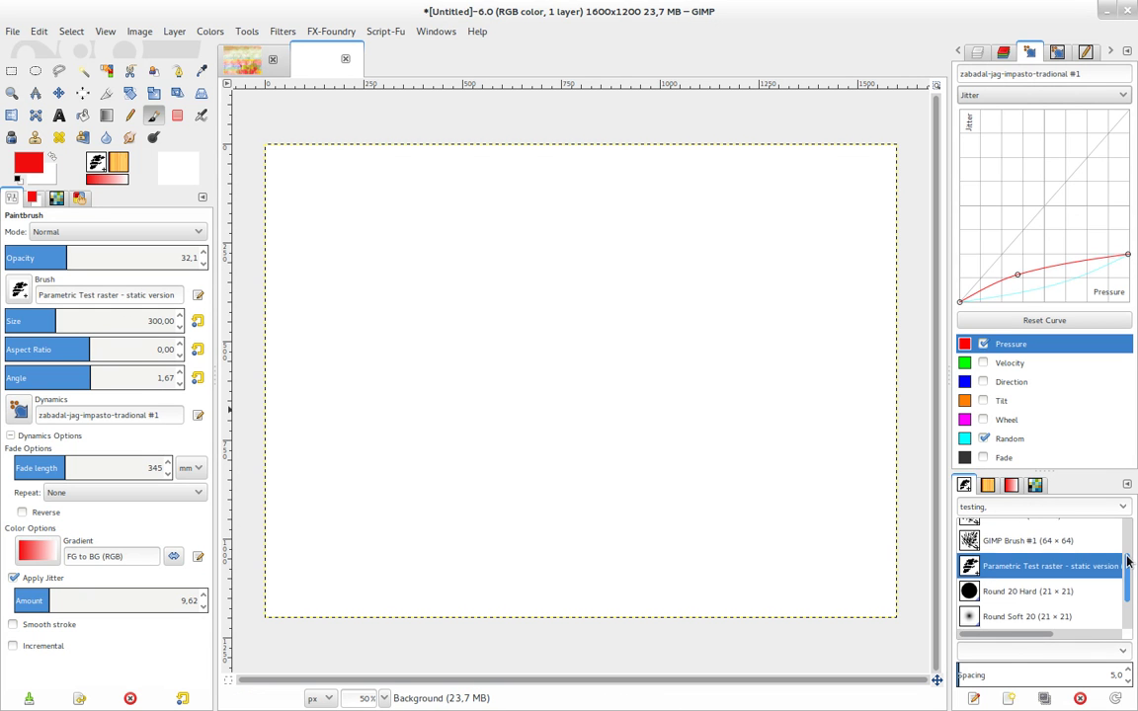
{"action": "scroll", "coordinate": [1127, 561], "scroll_direction": "up", "scroll_amount": 3}
{"action": "left_click", "coordinate": [969, 535]}
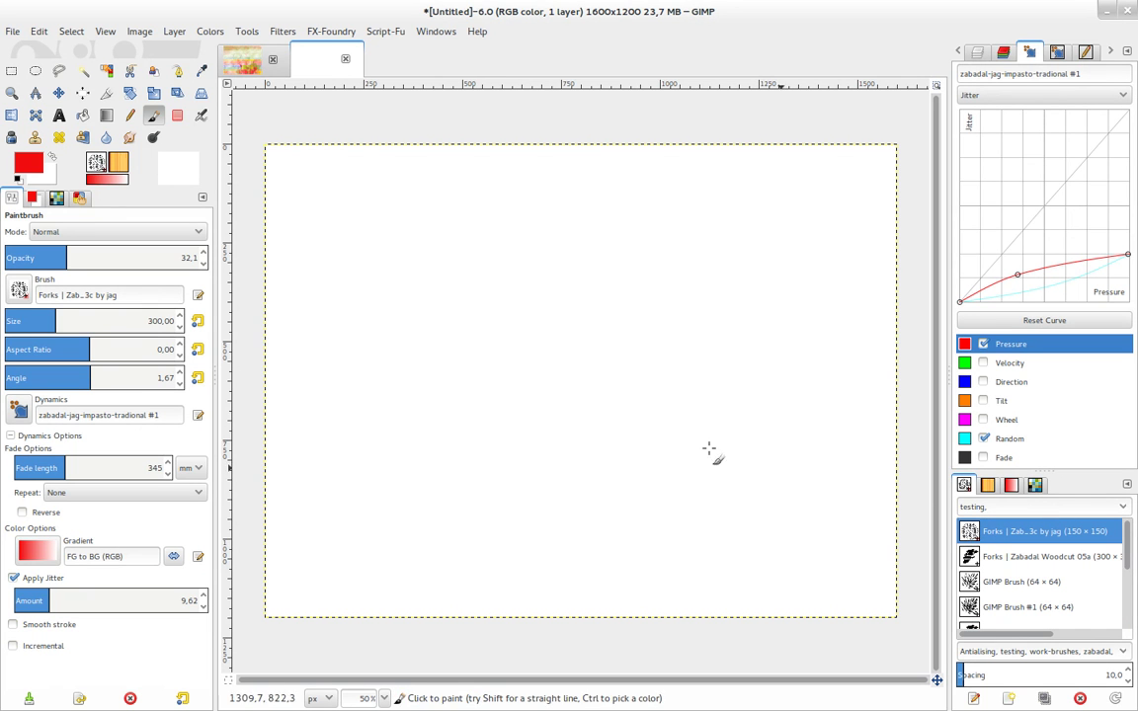
{"action": "left_click", "coordinate": [198, 322]}
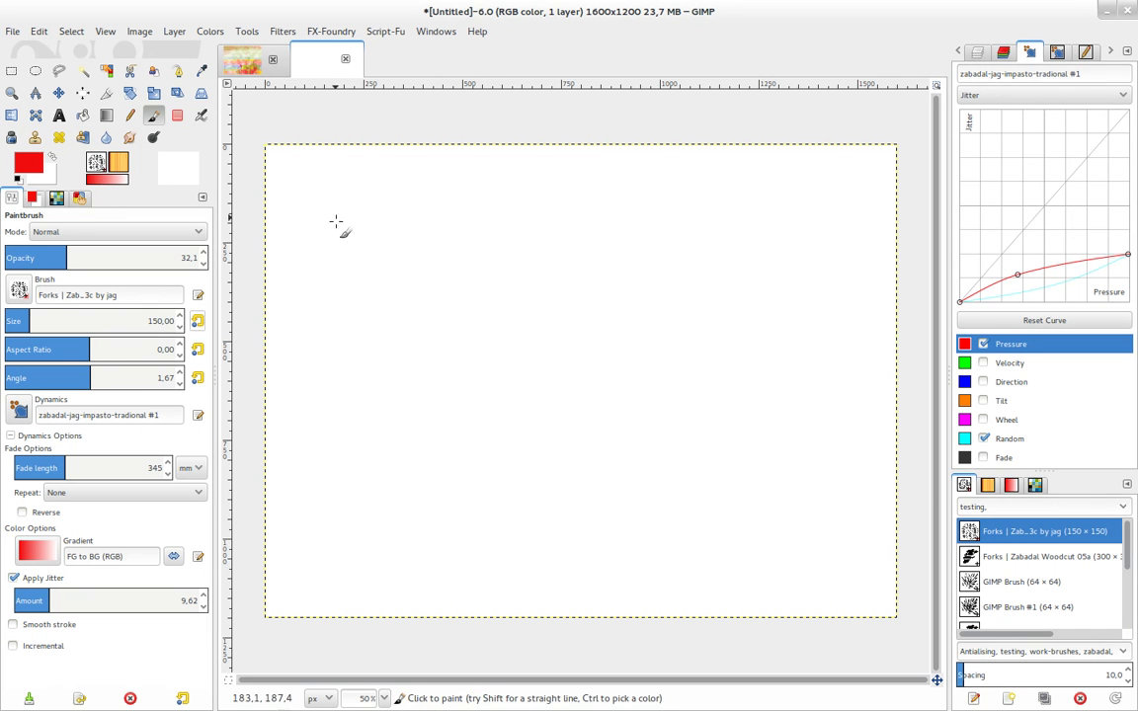
Step: Paint a dense pink Forks dab cloud top-left, then overlay yellow dabs on its right half
{"action": "mouse_move", "coordinate": [325, 190]}
{"action": "left_mouse_down"}
{"action": "mouse_move", "coordinate": [364, 246]}
{"action": "mouse_move", "coordinate": [387, 198]}
{"action": "mouse_move", "coordinate": [350, 234]}
{"action": "left_mouse_up"}
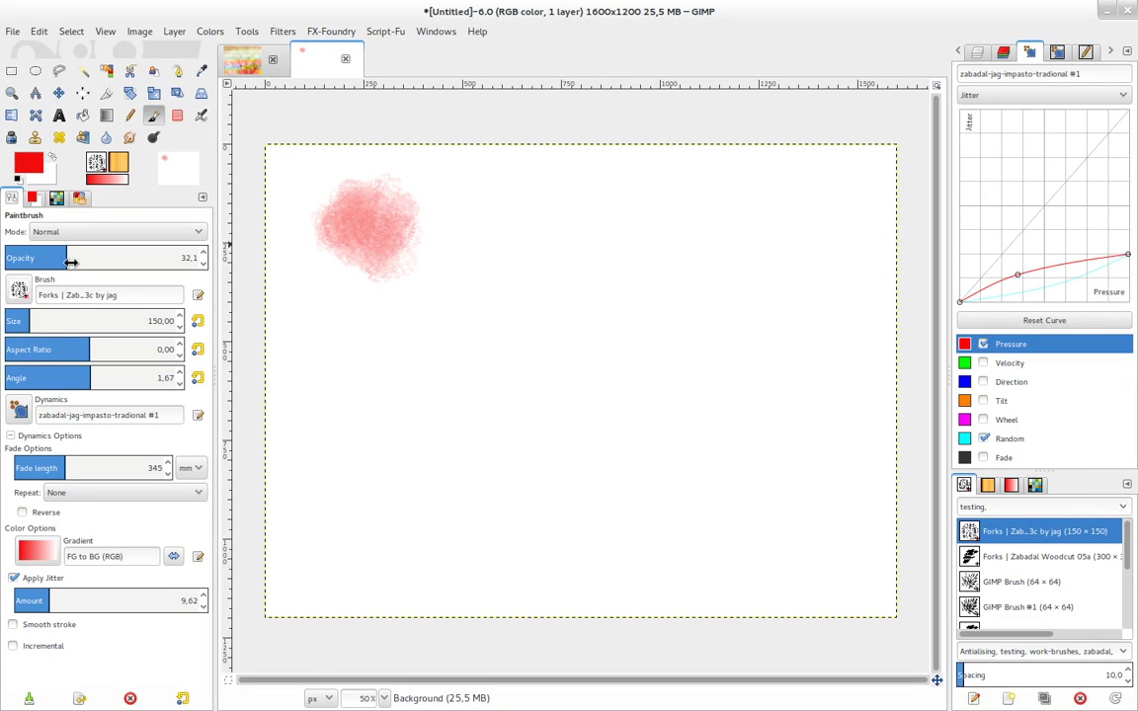
{"action": "mouse_move", "coordinate": [384, 202]}
{"action": "left_mouse_down"}
{"action": "mouse_move", "coordinate": [393, 235]}
{"action": "mouse_move", "coordinate": [432, 241]}
{"action": "mouse_move", "coordinate": [444, 204]}
{"action": "mouse_move", "coordinate": [399, 228]}
{"action": "mouse_move", "coordinate": [412, 246]}
{"action": "mouse_move", "coordinate": [392, 237]}
{"action": "mouse_move", "coordinate": [416, 234]}
{"action": "left_mouse_up"}
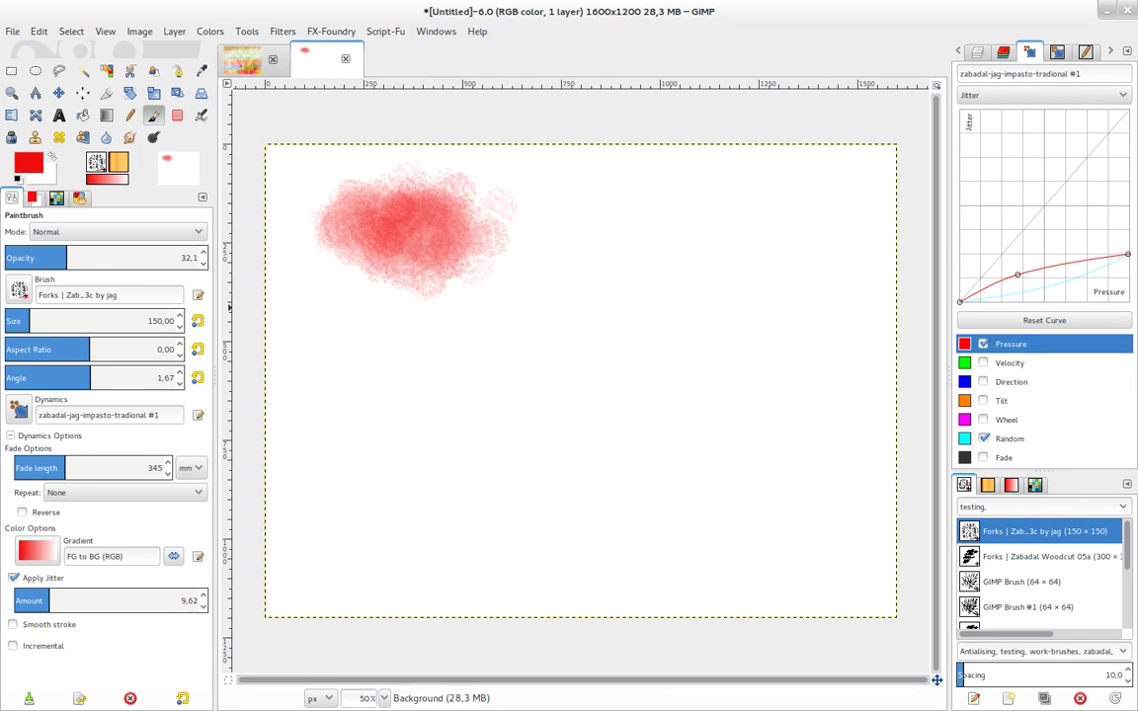
{"action": "mouse_move", "coordinate": [477, 198]}
{"action": "left_mouse_down"}
{"action": "mouse_move", "coordinate": [490, 209]}
{"action": "mouse_move", "coordinate": [421, 205]}
{"action": "mouse_move", "coordinate": [427, 235]}
{"action": "mouse_move", "coordinate": [483, 203]}
{"action": "mouse_move", "coordinate": [464, 235]}
{"action": "mouse_move", "coordinate": [482, 212]}
{"action": "mouse_move", "coordinate": [449, 236]}
{"action": "mouse_move", "coordinate": [386, 233]}
{"action": "mouse_move", "coordinate": [455, 240]}
{"action": "mouse_move", "coordinate": [456, 230]}
{"action": "mouse_move", "coordinate": [418, 233]}
{"action": "left_mouse_up"}
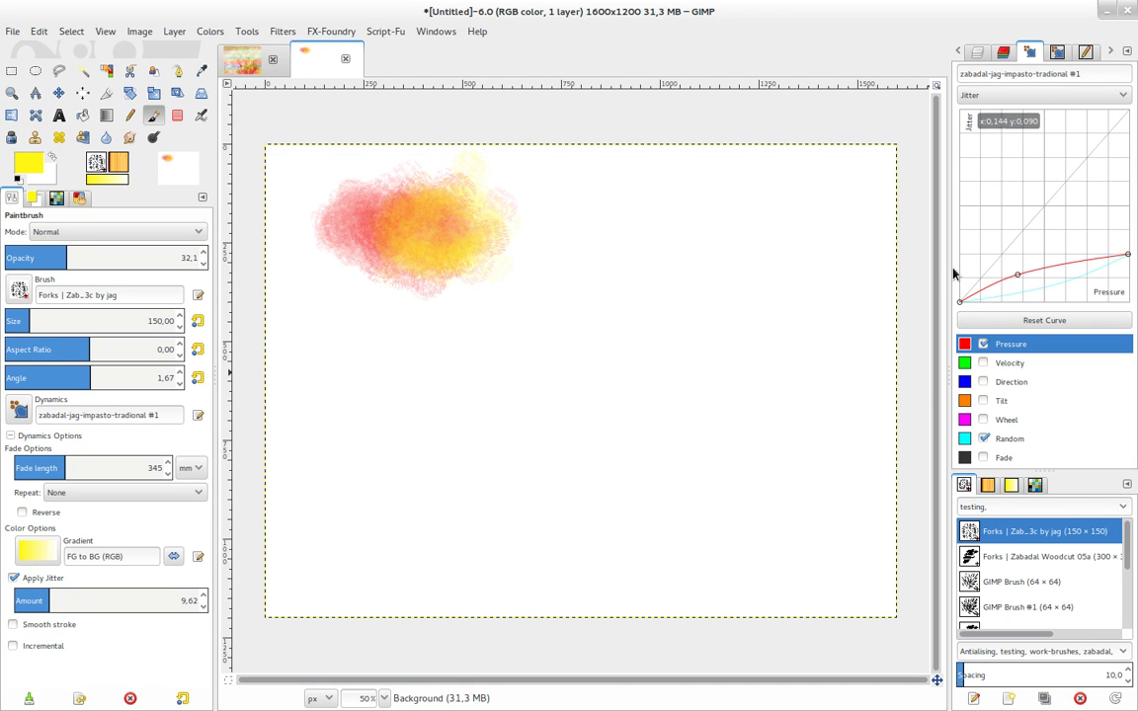
Step: With pressure and random jitter disabled, paint faint yellow dabs across the middle and right
{"action": "left_click", "coordinate": [983, 439]}
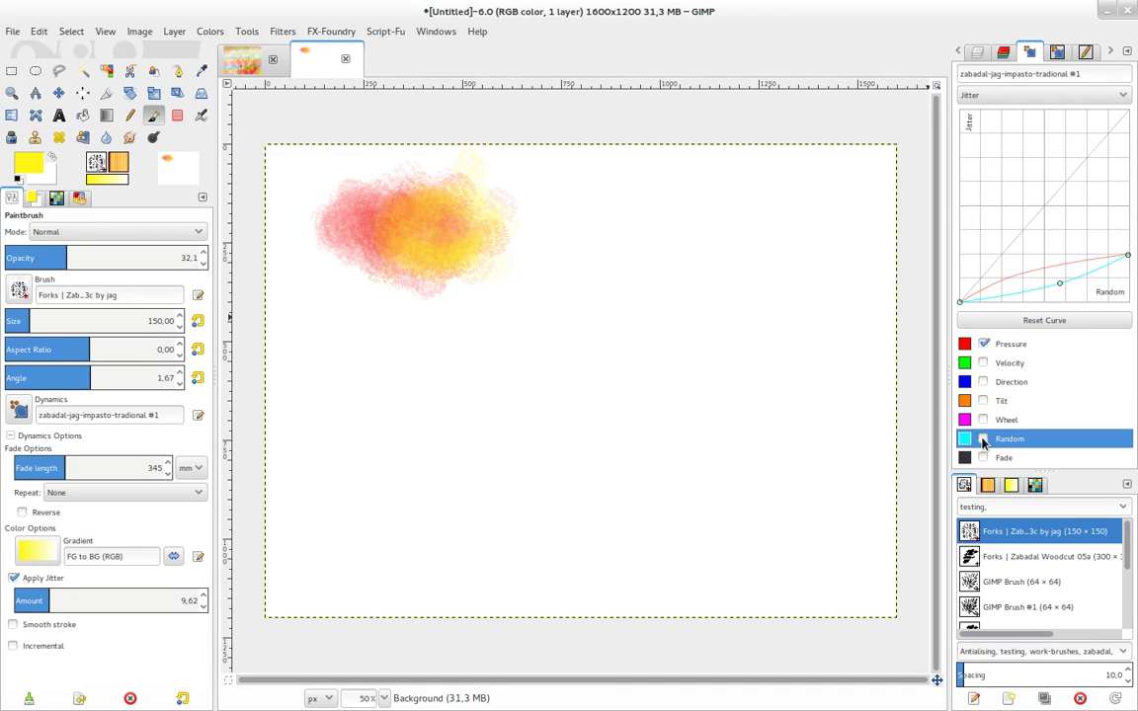
{"action": "left_click", "coordinate": [983, 344]}
{"action": "mouse_move", "coordinate": [592, 217]}
{"action": "left_mouse_down"}
{"action": "mouse_move", "coordinate": [653, 256]}
{"action": "mouse_move", "coordinate": [717, 234]}
{"action": "left_mouse_up"}
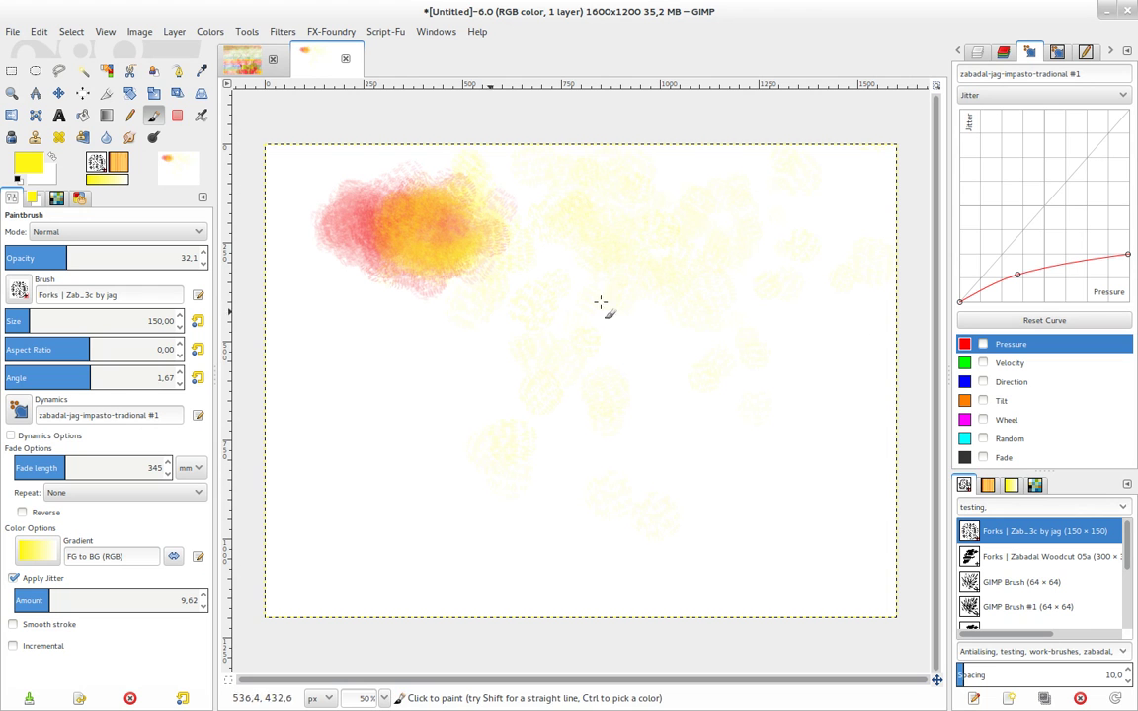
Step: Re-enable pressure and random jitter and paint a dense yellow cloud near the top centre
{"action": "left_click", "coordinate": [983, 344]}
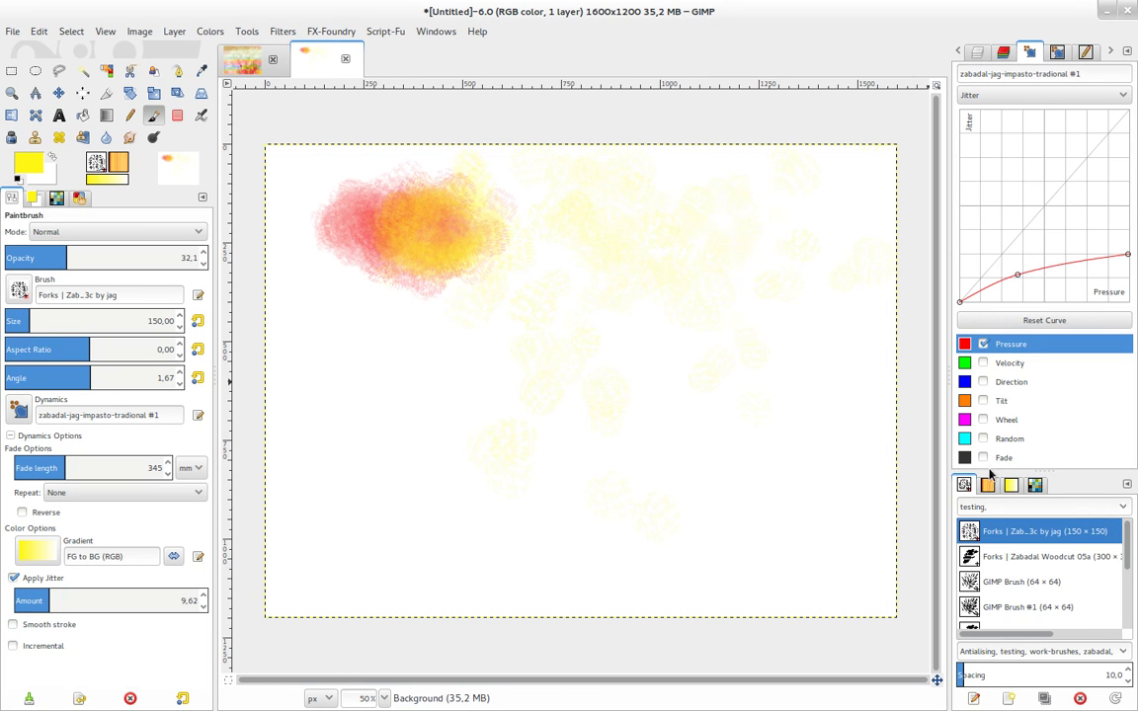
{"action": "left_click", "coordinate": [983, 457]}
{"action": "left_click", "coordinate": [983, 438]}
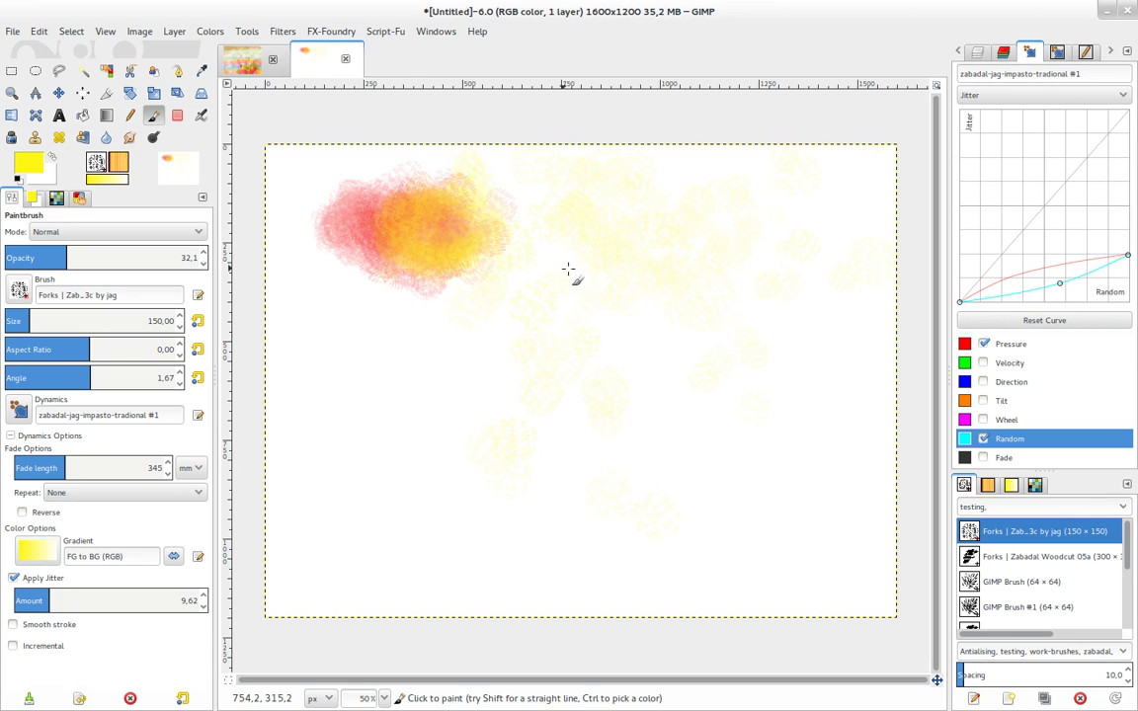
{"action": "mouse_move", "coordinate": [616, 209]}
{"action": "left_mouse_down"}
{"action": "mouse_move", "coordinate": [589, 296]}
{"action": "mouse_move", "coordinate": [628, 231]}
{"action": "left_mouse_up"}
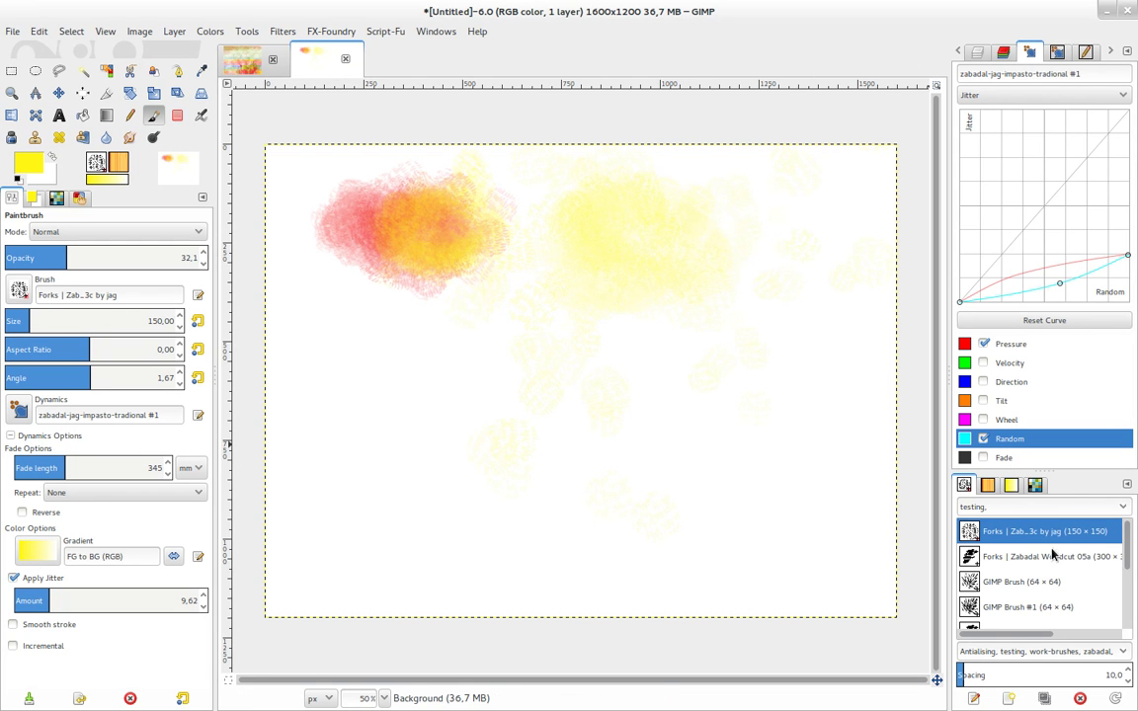
{"action": "left_click_drag", "start_coordinate": [1127, 544], "coordinate": [1127, 591]}
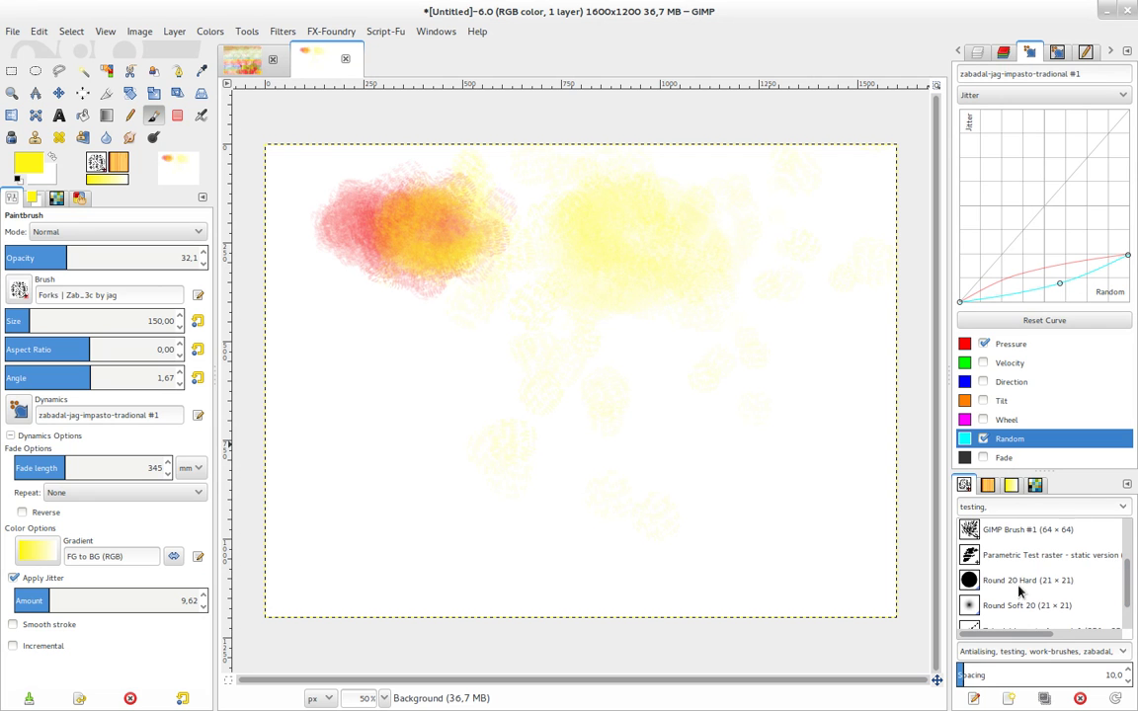
Step: Select Round 20 Hard at size 21 and paint a faint yellow ring left of centre
{"action": "left_click", "coordinate": [1010, 582]}
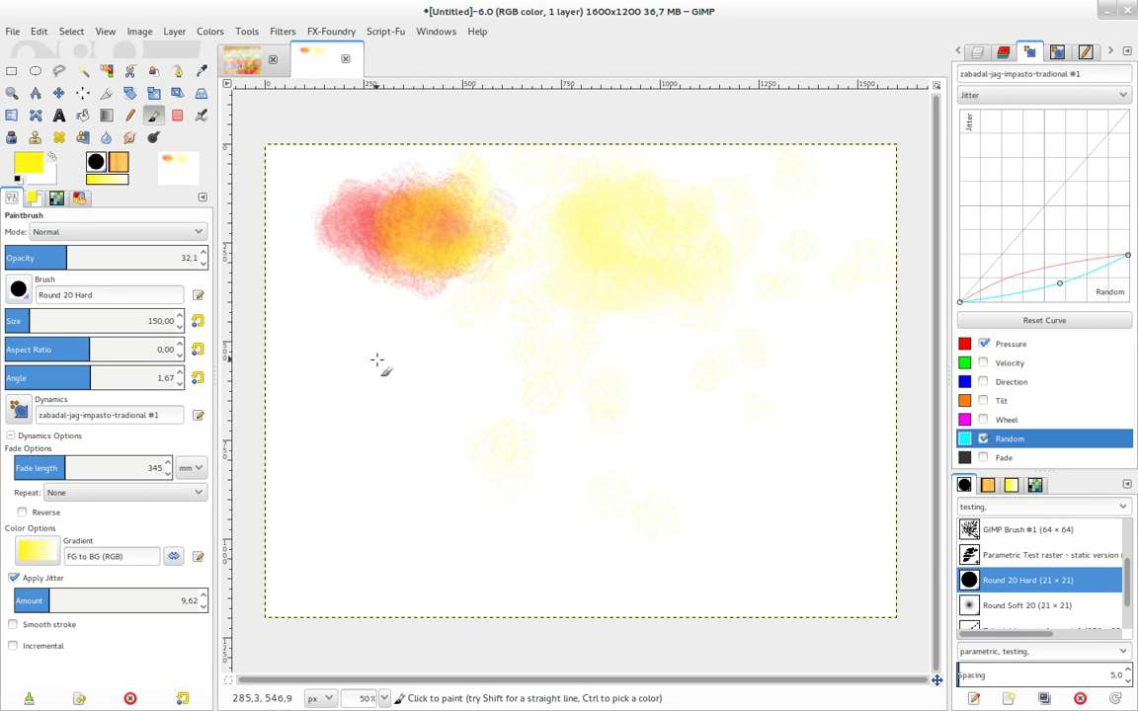
{"action": "left_click", "coordinate": [197, 321]}
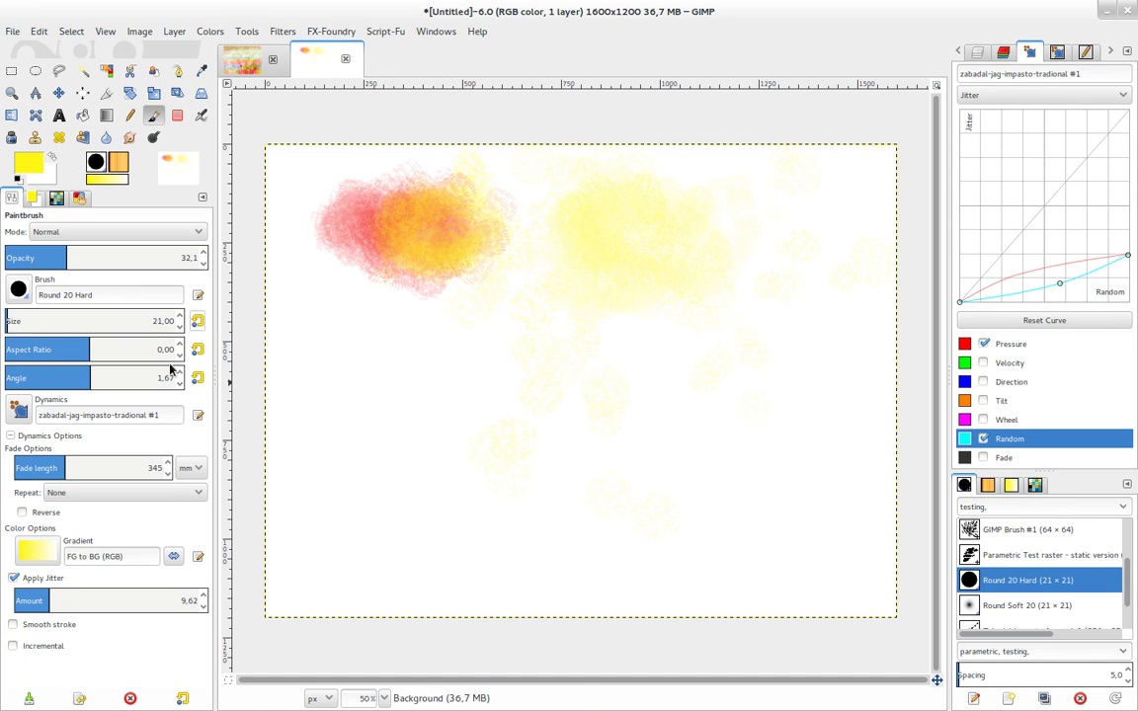
{"action": "left_click_drag", "start_coordinate": [415, 369], "coordinate": [377, 398]}
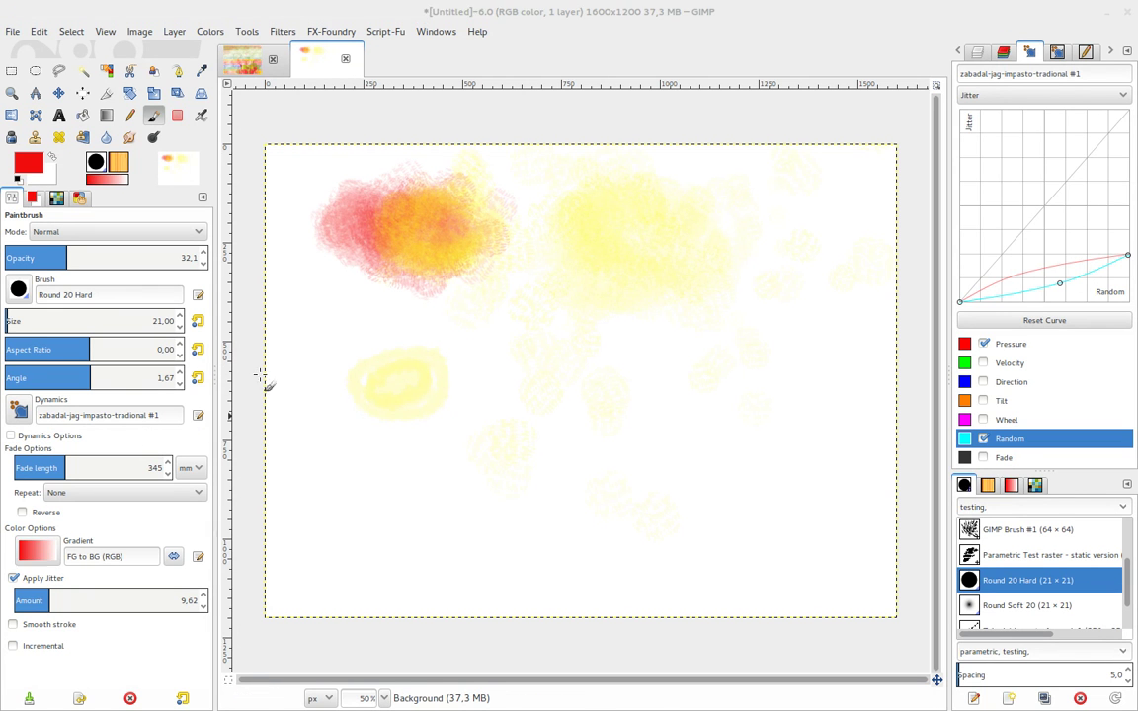
Step: Fill the ring with red-orange, raising Apply Jitter Amount to 17.31 partway through
{"action": "mouse_move", "coordinate": [399, 369]}
{"action": "left_mouse_down"}
{"action": "mouse_move", "coordinate": [393, 376]}
{"action": "mouse_move", "coordinate": [408, 375]}
{"action": "mouse_move", "coordinate": [386, 394]}
{"action": "mouse_move", "coordinate": [381, 382]}
{"action": "mouse_move", "coordinate": [437, 393]}
{"action": "left_mouse_up"}
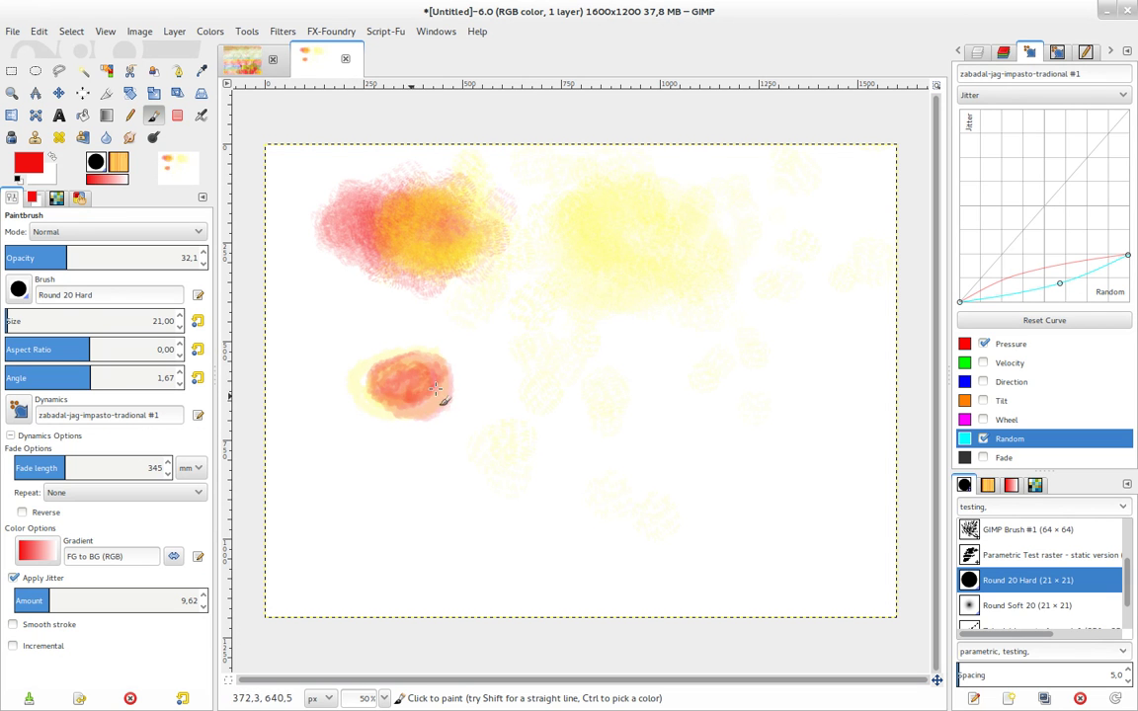
{"action": "left_click", "coordinate": [75, 600]}
{"action": "left_click_drag", "start_coordinate": [75, 600], "coordinate": [77, 601]}
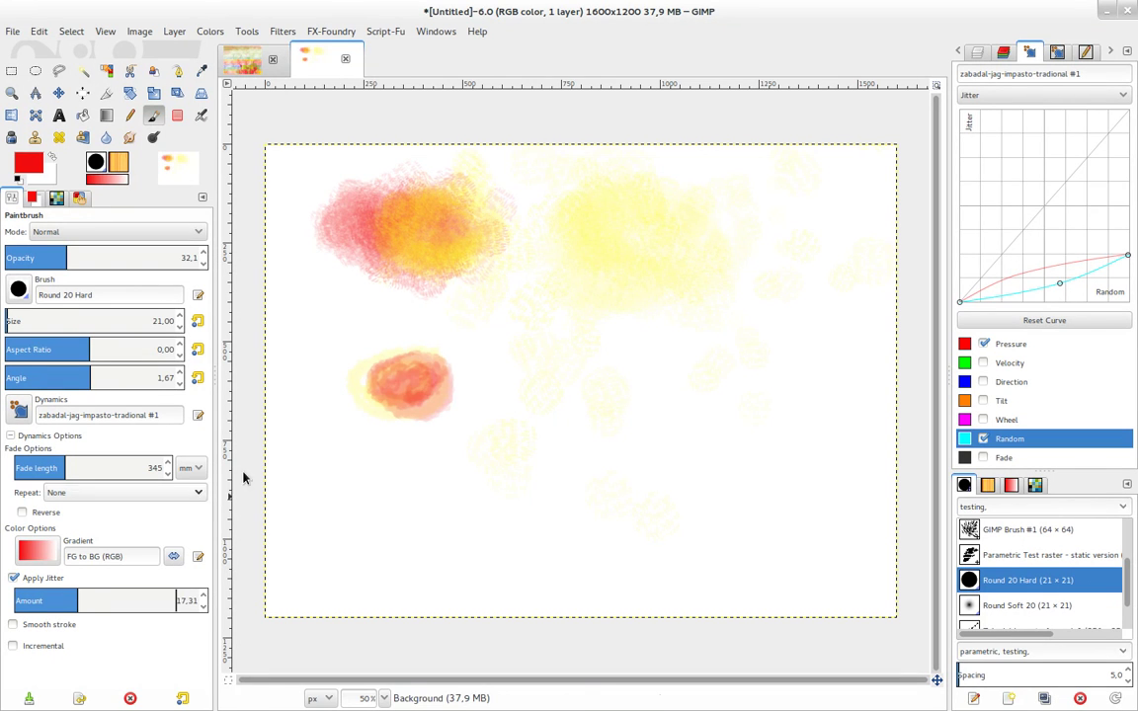
{"action": "mouse_move", "coordinate": [381, 373]}
{"action": "left_mouse_down"}
{"action": "mouse_move", "coordinate": [432, 381]}
{"action": "mouse_move", "coordinate": [417, 389]}
{"action": "mouse_move", "coordinate": [457, 407]}
{"action": "mouse_move", "coordinate": [457, 381]}
{"action": "mouse_move", "coordinate": [461, 396]}
{"action": "mouse_move", "coordinate": [439, 408]}
{"action": "mouse_move", "coordinate": [405, 361]}
{"action": "mouse_move", "coordinate": [436, 425]}
{"action": "mouse_move", "coordinate": [450, 399]}
{"action": "mouse_move", "coordinate": [472, 414]}
{"action": "mouse_move", "coordinate": [427, 388]}
{"action": "left_mouse_up"}
Step: Paint loose pink dots in the centre with random and pressure jitter off, then re-enable both
{"action": "left_click", "coordinate": [984, 438]}
{"action": "left_click", "coordinate": [984, 344]}
{"action": "mouse_move", "coordinate": [530, 382]}
{"action": "left_mouse_down"}
{"action": "mouse_move", "coordinate": [579, 383]}
{"action": "mouse_move", "coordinate": [590, 398]}
{"action": "left_mouse_up"}
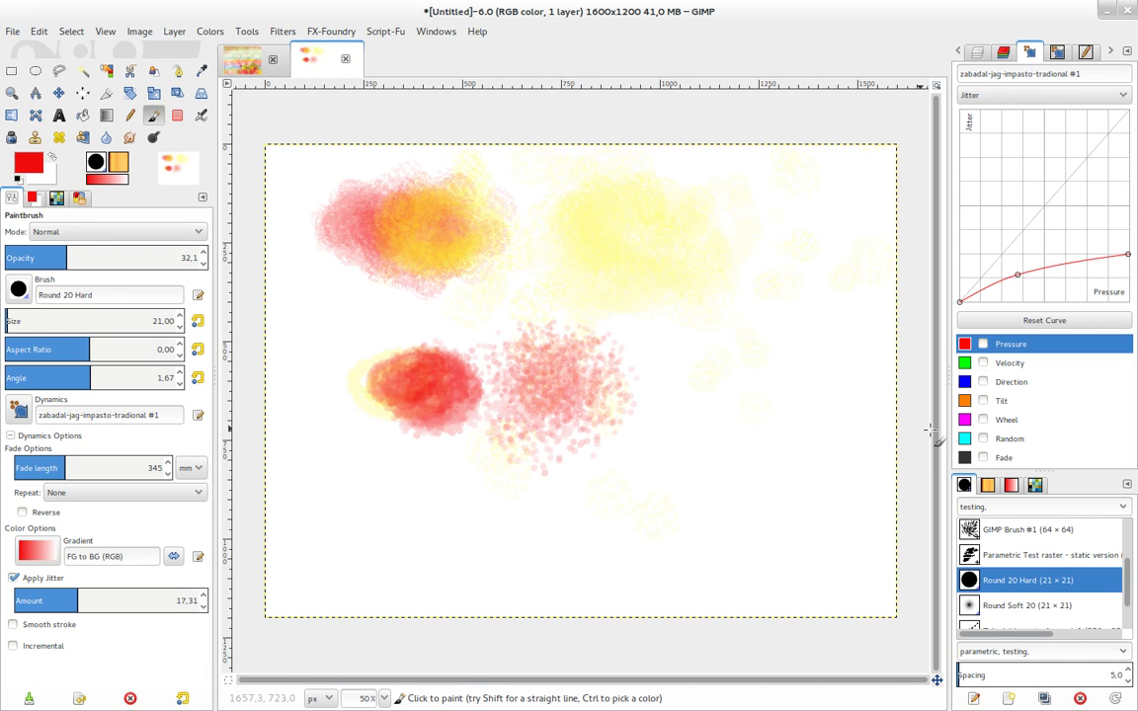
{"action": "left_click", "coordinate": [982, 440]}
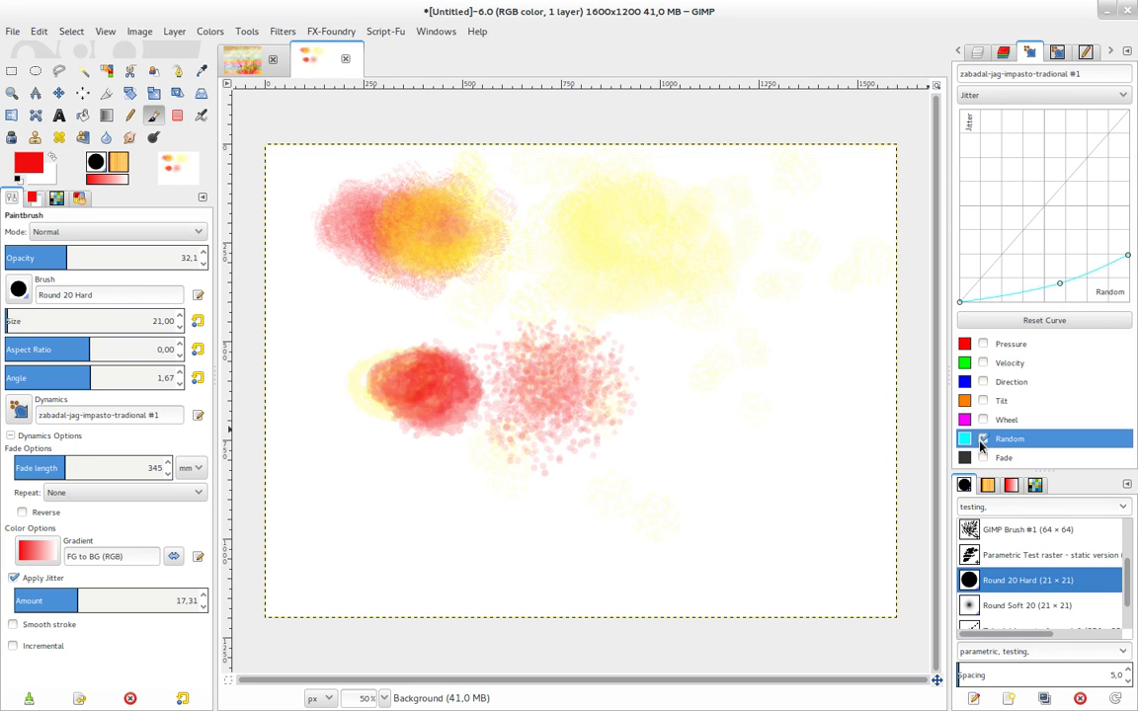
{"action": "left_click", "coordinate": [983, 345]}
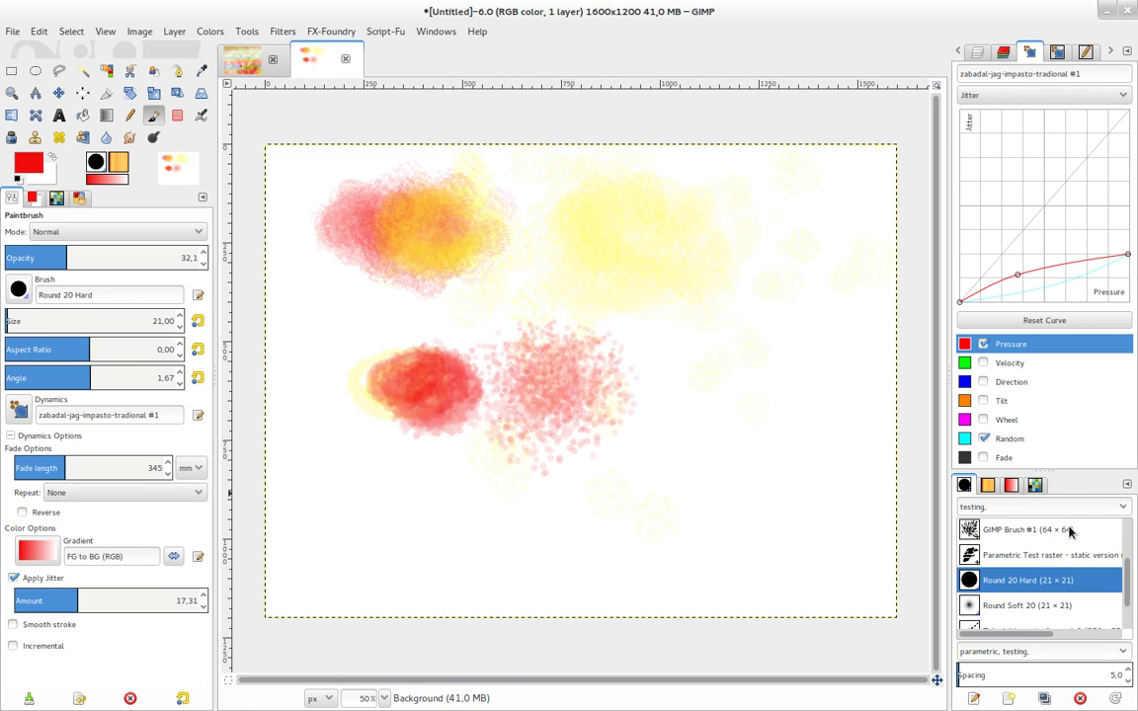
Step: Select the Forks brush and paint a pink oval cloud below the lower-left red blob
{"action": "left_click_drag", "start_coordinate": [1122, 554], "coordinate": [1120, 518]}
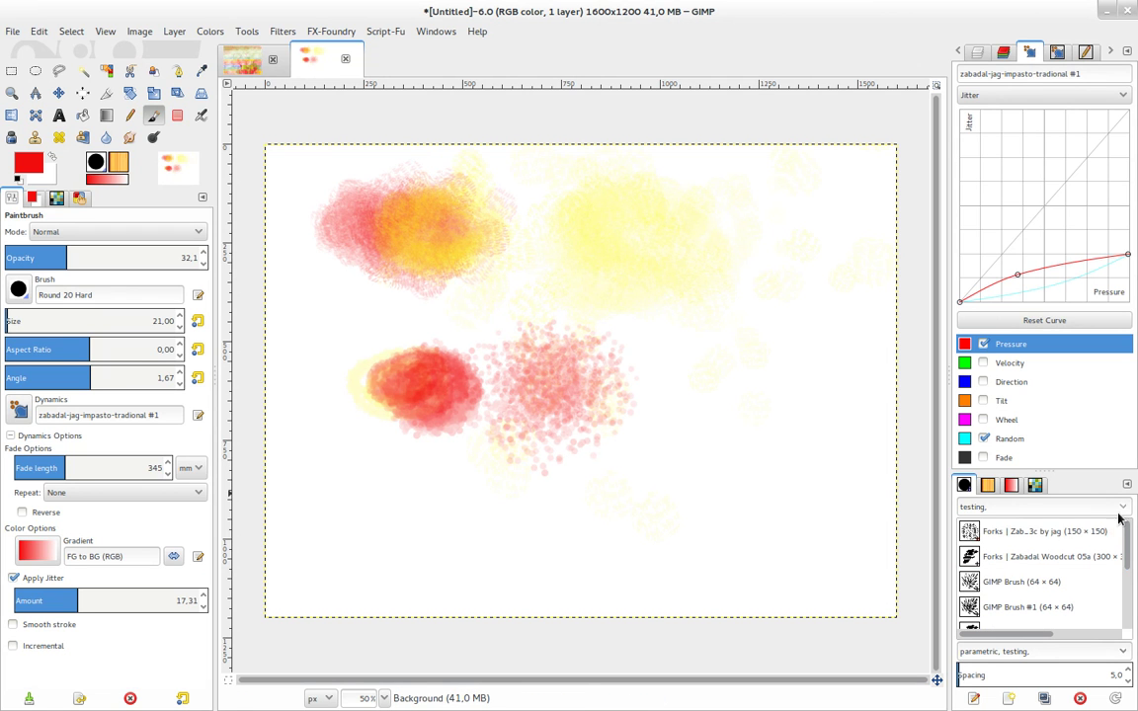
{"action": "left_click", "coordinate": [969, 532]}
{"action": "mouse_move", "coordinate": [386, 497]}
{"action": "left_mouse_down"}
{"action": "mouse_move", "coordinate": [393, 460]}
{"action": "mouse_move", "coordinate": [392, 494]}
{"action": "mouse_move", "coordinate": [401, 472]}
{"action": "mouse_move", "coordinate": [443, 479]}
{"action": "mouse_move", "coordinate": [409, 469]}
{"action": "mouse_move", "coordinate": [412, 460]}
{"action": "mouse_move", "coordinate": [405, 470]}
{"action": "mouse_move", "coordinate": [371, 468]}
{"action": "mouse_move", "coordinate": [430, 481]}
{"action": "mouse_move", "coordinate": [458, 508]}
{"action": "mouse_move", "coordinate": [464, 485]}
{"action": "mouse_move", "coordinate": [440, 521]}
{"action": "mouse_move", "coordinate": [374, 500]}
{"action": "mouse_move", "coordinate": [342, 472]}
{"action": "left_mouse_up"}
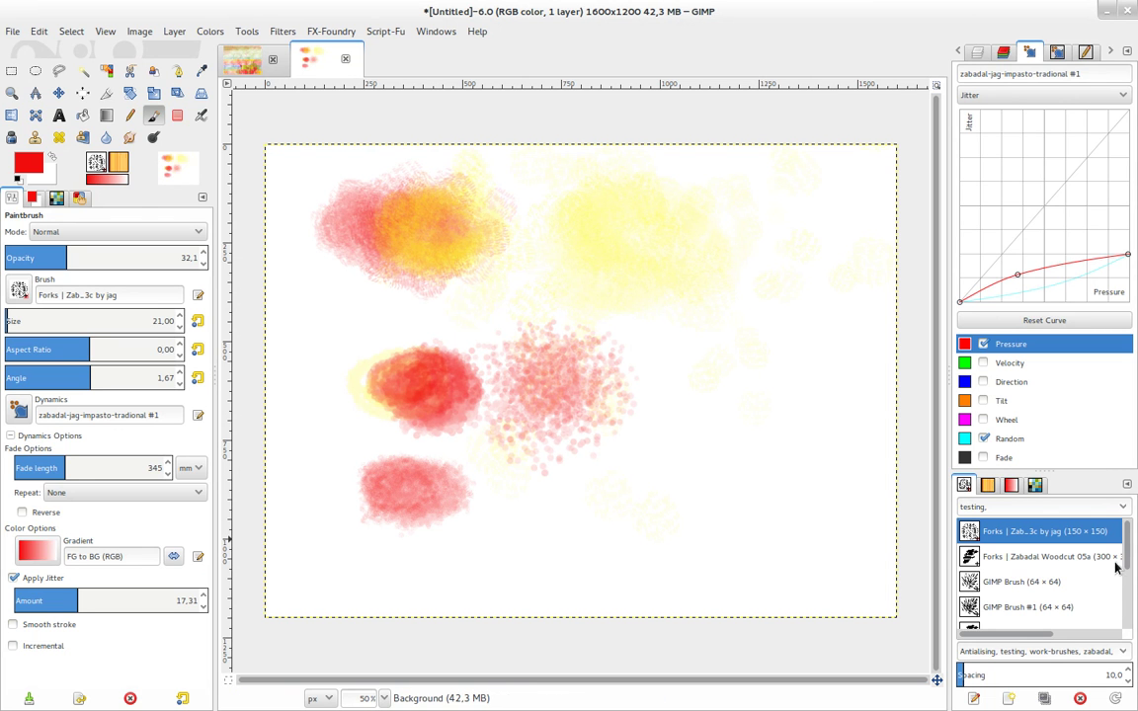
{"action": "scroll", "coordinate": [1008, 554], "scroll_direction": "down", "scroll_amount": 5}
Step: With Round 20 Hard, paint pink beside the lower cloud and make the middle blob denser and redder
{"action": "left_click", "coordinate": [1008, 551]}
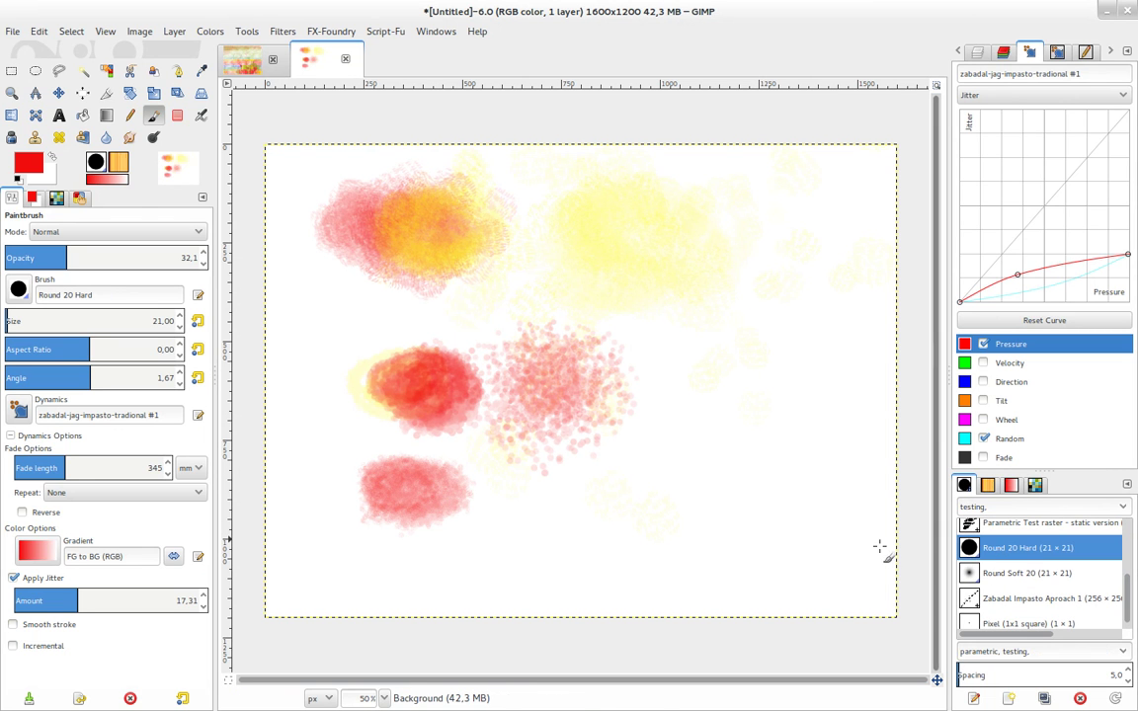
{"action": "mouse_move", "coordinate": [508, 491]}
{"action": "left_mouse_down"}
{"action": "mouse_move", "coordinate": [552, 500]}
{"action": "mouse_move", "coordinate": [534, 483]}
{"action": "mouse_move", "coordinate": [551, 516]}
{"action": "mouse_move", "coordinate": [477, 488]}
{"action": "mouse_move", "coordinate": [521, 488]}
{"action": "mouse_move", "coordinate": [487, 474]}
{"action": "mouse_move", "coordinate": [507, 482]}
{"action": "left_mouse_up"}
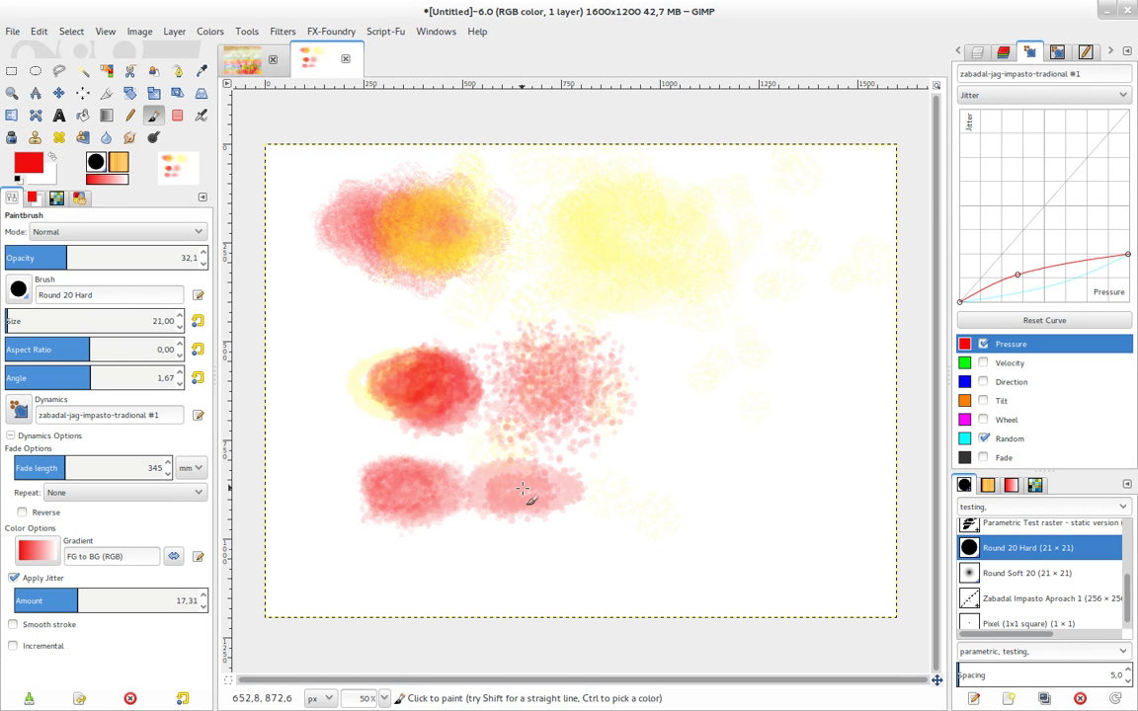
{"action": "key", "text": "1"}
{"action": "mouse_move", "coordinate": [617, 475]}
{"action": "left_mouse_down"}
{"action": "mouse_move", "coordinate": [650, 398]}
{"action": "mouse_move", "coordinate": [846, 254]}
{"action": "left_mouse_up"}
{"action": "mouse_move", "coordinate": [707, 365]}
{"action": "left_mouse_down"}
{"action": "mouse_move", "coordinate": [660, 406]}
{"action": "mouse_move", "coordinate": [660, 394]}
{"action": "mouse_move", "coordinate": [760, 382]}
{"action": "mouse_move", "coordinate": [593, 386]}
{"action": "mouse_move", "coordinate": [673, 377]}
{"action": "mouse_move", "coordinate": [748, 414]}
{"action": "mouse_move", "coordinate": [648, 399]}
{"action": "mouse_move", "coordinate": [726, 399]}
{"action": "mouse_move", "coordinate": [724, 432]}
{"action": "mouse_move", "coordinate": [651, 395]}
{"action": "mouse_move", "coordinate": [622, 365]}
{"action": "mouse_move", "coordinate": [710, 399]}
{"action": "left_mouse_up"}
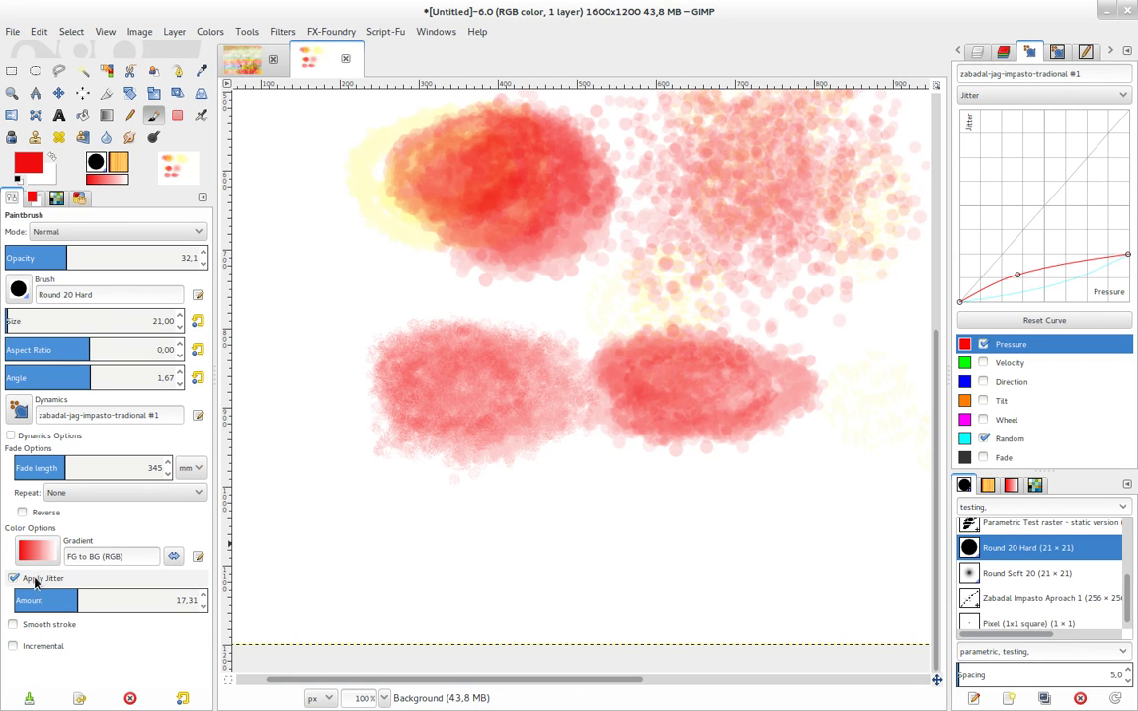
Step: Lower the jitter amount to 10.68 and paint a new pink blob lower down, filling its left-middle
{"action": "left_click_drag", "start_coordinate": [59, 607], "coordinate": [54, 601]}
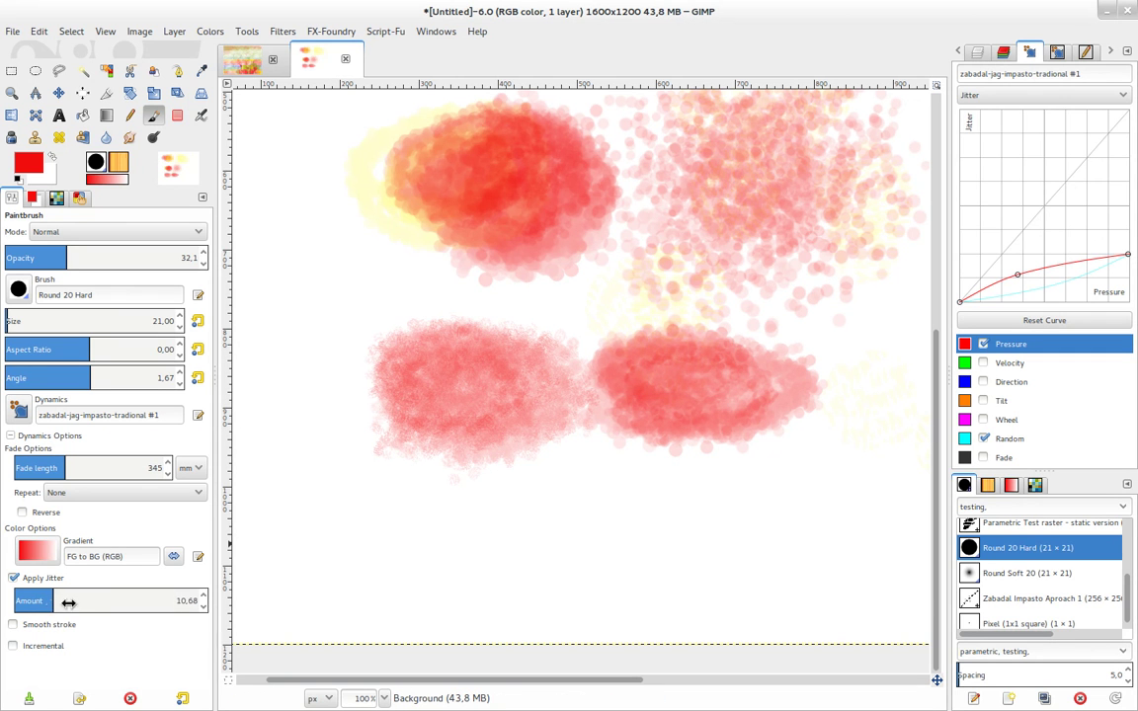
{"action": "mouse_move", "coordinate": [685, 500]}
{"action": "left_mouse_down"}
{"action": "mouse_move", "coordinate": [657, 514]}
{"action": "mouse_move", "coordinate": [686, 472]}
{"action": "mouse_move", "coordinate": [675, 494]}
{"action": "mouse_move", "coordinate": [725, 485]}
{"action": "mouse_move", "coordinate": [640, 472]}
{"action": "mouse_move", "coordinate": [742, 460]}
{"action": "mouse_move", "coordinate": [636, 477]}
{"action": "mouse_move", "coordinate": [666, 453]}
{"action": "mouse_move", "coordinate": [724, 477]}
{"action": "mouse_move", "coordinate": [737, 466]}
{"action": "mouse_move", "coordinate": [714, 445]}
{"action": "mouse_move", "coordinate": [752, 477]}
{"action": "mouse_move", "coordinate": [712, 470]}
{"action": "mouse_move", "coordinate": [762, 462]}
{"action": "mouse_move", "coordinate": [682, 504]}
{"action": "mouse_move", "coordinate": [696, 395]}
{"action": "mouse_move", "coordinate": [736, 494]}
{"action": "mouse_move", "coordinate": [752, 424]}
{"action": "mouse_move", "coordinate": [764, 487]}
{"action": "mouse_move", "coordinate": [780, 432]}
{"action": "mouse_move", "coordinate": [744, 484]}
{"action": "left_mouse_up"}
{"action": "mouse_move", "coordinate": [636, 440]}
{"action": "left_mouse_down"}
{"action": "mouse_move", "coordinate": [664, 440]}
{"action": "mouse_move", "coordinate": [654, 464]}
{"action": "mouse_move", "coordinate": [735, 448]}
{"action": "left_mouse_up"}
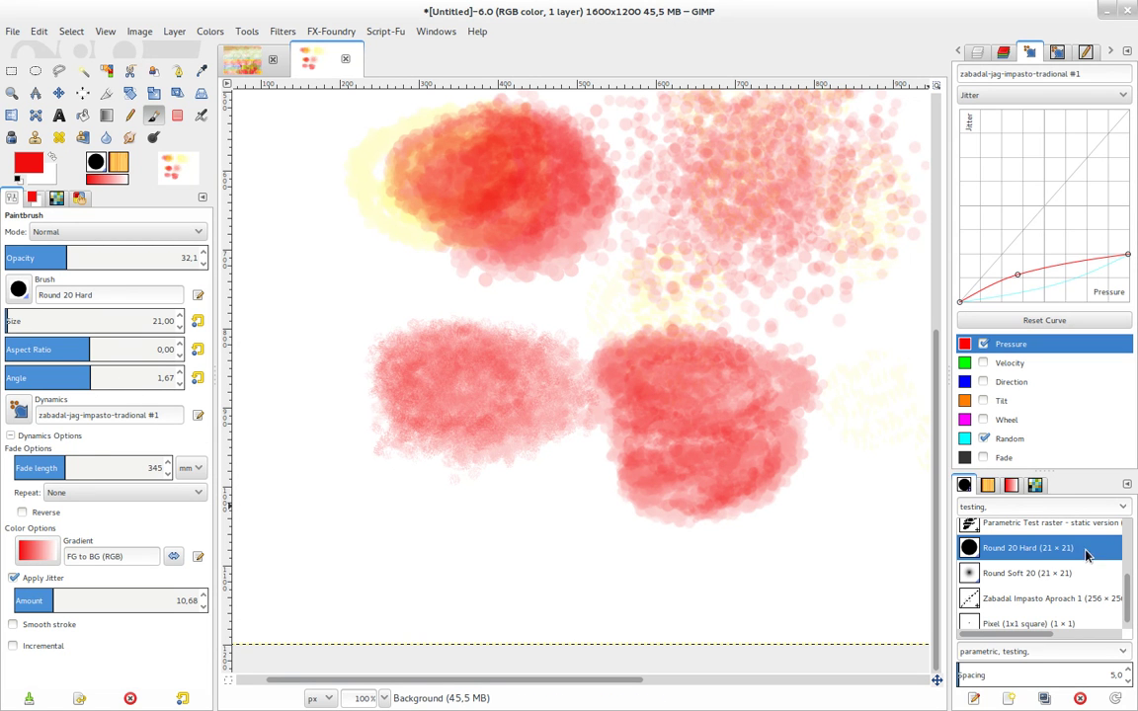
{"action": "left_click_drag", "start_coordinate": [1128, 580], "coordinate": [1130, 530]}
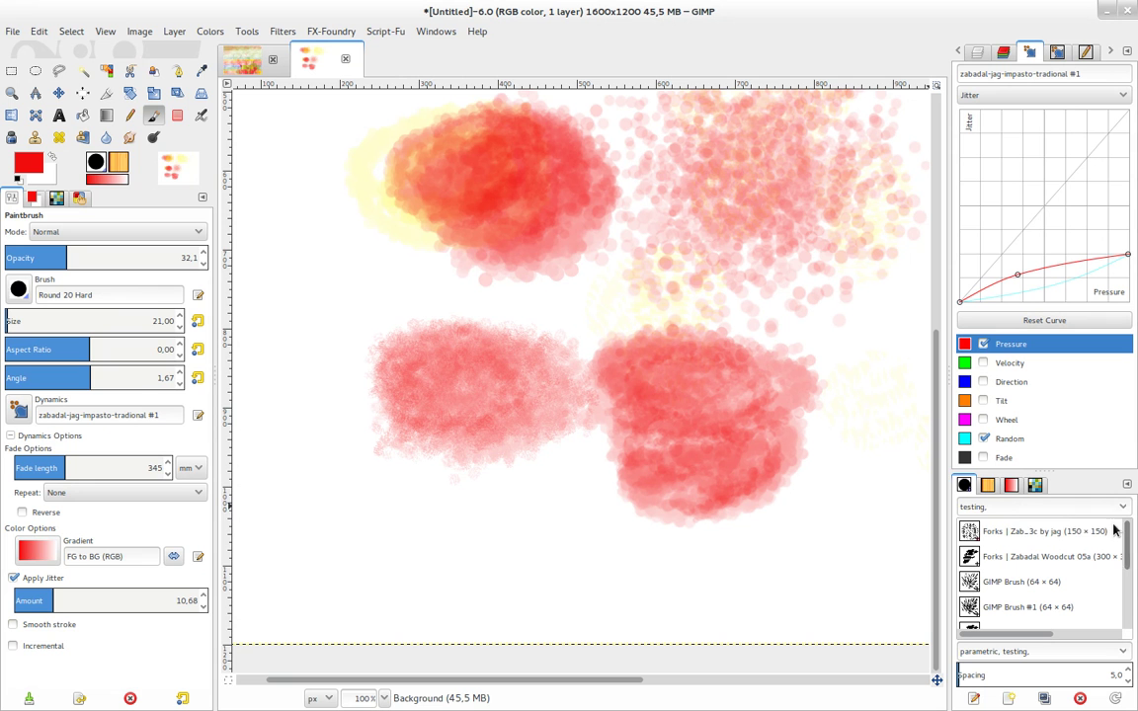
Step: Select Forks, restore size 150, and paint soft pink bands between the upper and lower-left blobs
{"action": "left_click", "coordinate": [1038, 531]}
{"action": "mouse_move", "coordinate": [423, 505]}
{"action": "left_mouse_down"}
{"action": "mouse_move", "coordinate": [498, 503]}
{"action": "mouse_move", "coordinate": [478, 490]}
{"action": "mouse_move", "coordinate": [542, 503]}
{"action": "mouse_move", "coordinate": [420, 490]}
{"action": "mouse_move", "coordinate": [448, 521]}
{"action": "mouse_move", "coordinate": [503, 483]}
{"action": "mouse_move", "coordinate": [516, 490]}
{"action": "mouse_move", "coordinate": [462, 494]}
{"action": "mouse_move", "coordinate": [509, 474]}
{"action": "mouse_move", "coordinate": [519, 518]}
{"action": "mouse_move", "coordinate": [499, 465]}
{"action": "mouse_move", "coordinate": [488, 499]}
{"action": "mouse_move", "coordinate": [391, 484]}
{"action": "mouse_move", "coordinate": [434, 467]}
{"action": "mouse_move", "coordinate": [376, 478]}
{"action": "mouse_move", "coordinate": [465, 464]}
{"action": "mouse_move", "coordinate": [485, 425]}
{"action": "mouse_move", "coordinate": [467, 472]}
{"action": "mouse_move", "coordinate": [596, 477]}
{"action": "mouse_move", "coordinate": [533, 523]}
{"action": "mouse_move", "coordinate": [572, 460]}
{"action": "mouse_move", "coordinate": [478, 457]}
{"action": "mouse_move", "coordinate": [500, 466]}
{"action": "mouse_move", "coordinate": [452, 447]}
{"action": "left_mouse_up"}
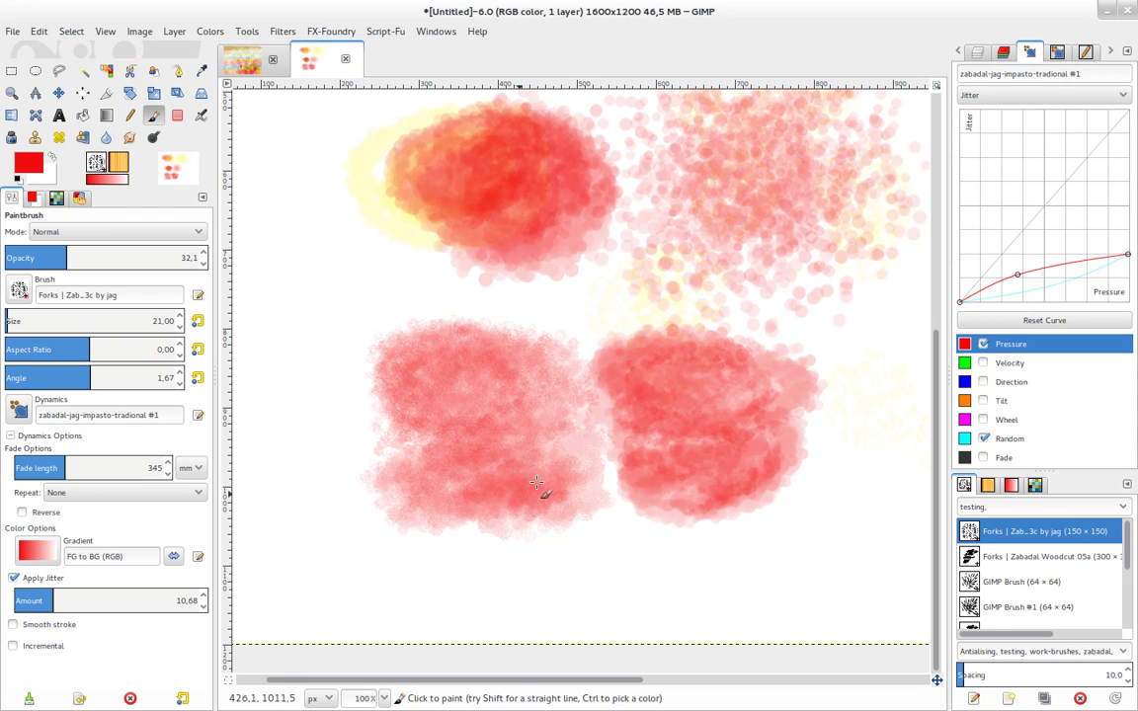
{"action": "left_click", "coordinate": [196, 320]}
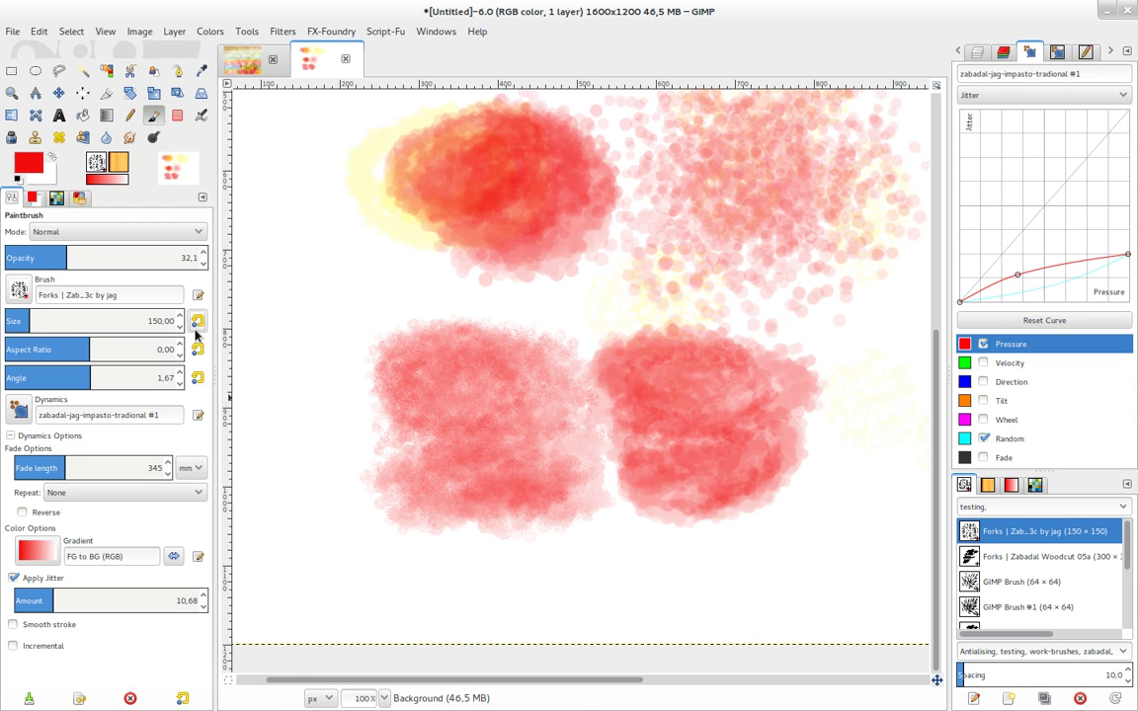
{"action": "mouse_move", "coordinate": [386, 318]}
{"action": "left_mouse_down"}
{"action": "mouse_move", "coordinate": [359, 262]}
{"action": "mouse_move", "coordinate": [371, 294]}
{"action": "mouse_move", "coordinate": [370, 263]}
{"action": "mouse_move", "coordinate": [495, 282]}
{"action": "mouse_move", "coordinate": [376, 266]}
{"action": "mouse_move", "coordinate": [427, 287]}
{"action": "mouse_move", "coordinate": [385, 293]}
{"action": "left_mouse_up"}
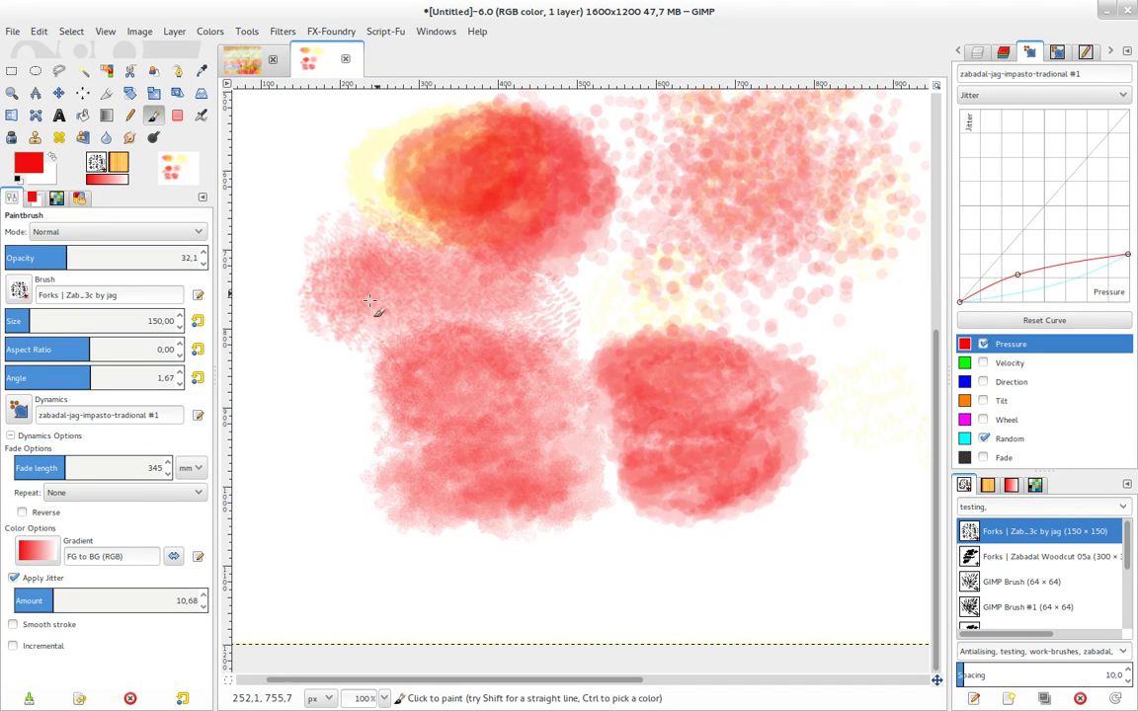
{"action": "mouse_move", "coordinate": [487, 277]}
{"action": "left_mouse_down"}
{"action": "mouse_move", "coordinate": [415, 259]}
{"action": "mouse_move", "coordinate": [491, 265]}
{"action": "mouse_move", "coordinate": [380, 259]}
{"action": "mouse_move", "coordinate": [583, 273]}
{"action": "mouse_move", "coordinate": [605, 259]}
{"action": "mouse_move", "coordinate": [588, 307]}
{"action": "mouse_move", "coordinate": [574, 315]}
{"action": "mouse_move", "coordinate": [613, 246]}
{"action": "mouse_move", "coordinate": [363, 231]}
{"action": "mouse_move", "coordinate": [427, 257]}
{"action": "mouse_move", "coordinate": [364, 241]}
{"action": "mouse_move", "coordinate": [312, 280]}
{"action": "mouse_move", "coordinate": [312, 372]}
{"action": "mouse_move", "coordinate": [358, 374]}
{"action": "mouse_move", "coordinate": [364, 444]}
{"action": "mouse_move", "coordinate": [330, 470]}
{"action": "left_mouse_up"}
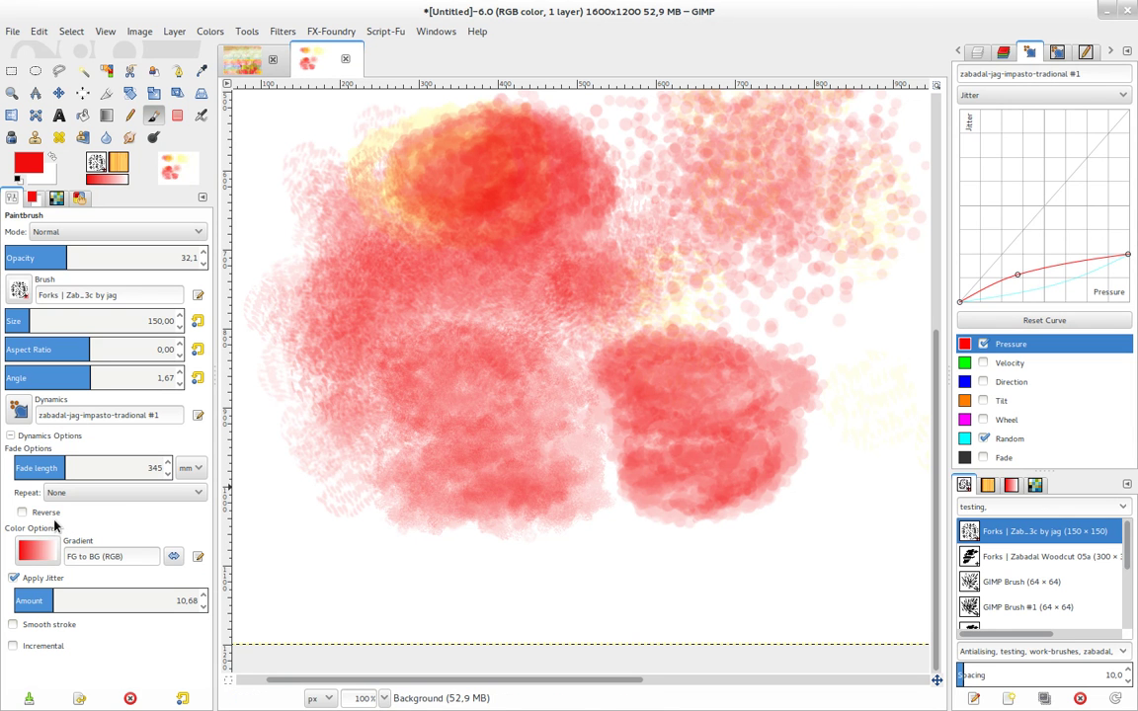
{"action": "mouse_move", "coordinate": [371, 296]}
{"action": "left_mouse_down"}
{"action": "mouse_move", "coordinate": [516, 299]}
{"action": "mouse_move", "coordinate": [617, 325]}
{"action": "mouse_move", "coordinate": [699, 299]}
{"action": "mouse_move", "coordinate": [780, 309]}
{"action": "mouse_move", "coordinate": [666, 298]}
{"action": "mouse_move", "coordinate": [491, 314]}
{"action": "left_mouse_up"}
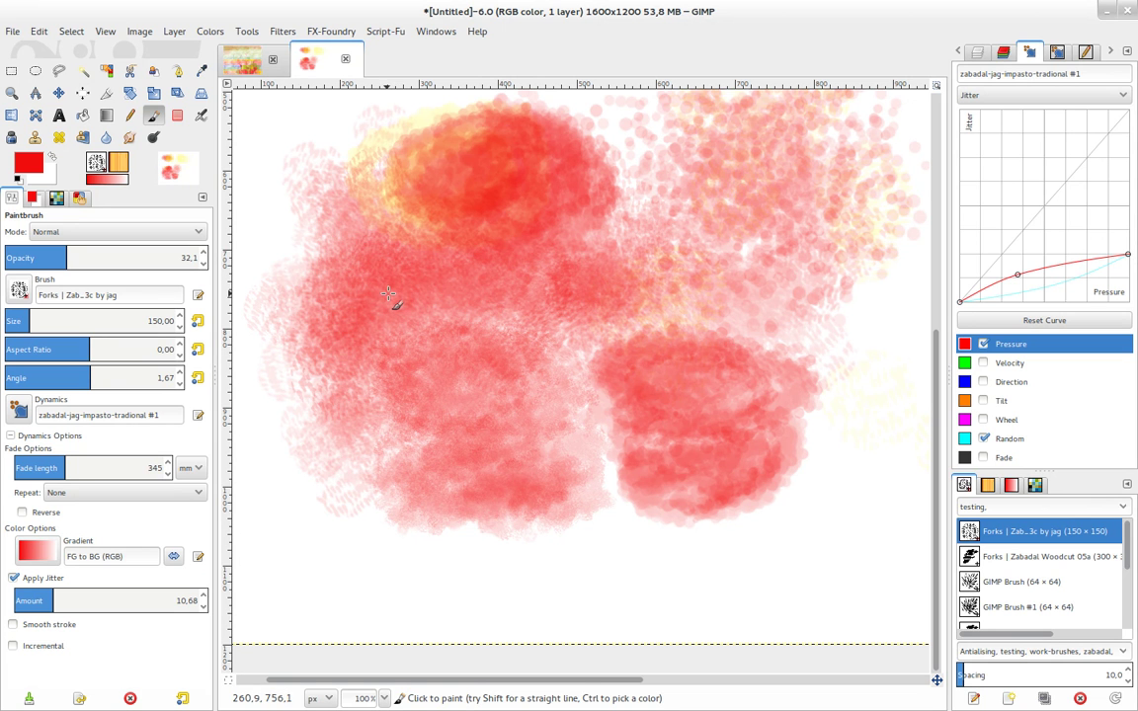
Step: Add pink over the middle-right and upper-middle, and soft red over the upper and lower-left blobs
{"action": "mouse_move", "coordinate": [661, 290]}
{"action": "left_mouse_down"}
{"action": "mouse_move", "coordinate": [756, 277]}
{"action": "mouse_move", "coordinate": [646, 277]}
{"action": "mouse_move", "coordinate": [808, 302]}
{"action": "mouse_move", "coordinate": [642, 259]}
{"action": "mouse_move", "coordinate": [570, 324]}
{"action": "left_mouse_up"}
{"action": "mouse_move", "coordinate": [621, 201]}
{"action": "left_mouse_down"}
{"action": "mouse_move", "coordinate": [790, 266]}
{"action": "mouse_move", "coordinate": [605, 191]}
{"action": "mouse_move", "coordinate": [575, 135]}
{"action": "mouse_move", "coordinate": [642, 172]}
{"action": "mouse_move", "coordinate": [620, 152]}
{"action": "mouse_move", "coordinate": [666, 198]}
{"action": "mouse_move", "coordinate": [648, 163]}
{"action": "mouse_move", "coordinate": [623, 148]}
{"action": "mouse_move", "coordinate": [684, 187]}
{"action": "mouse_move", "coordinate": [710, 167]}
{"action": "mouse_move", "coordinate": [618, 205]}
{"action": "left_mouse_up"}
{"action": "mouse_move", "coordinate": [503, 258]}
{"action": "left_mouse_down"}
{"action": "mouse_move", "coordinate": [526, 342]}
{"action": "mouse_move", "coordinate": [515, 385]}
{"action": "left_mouse_up"}
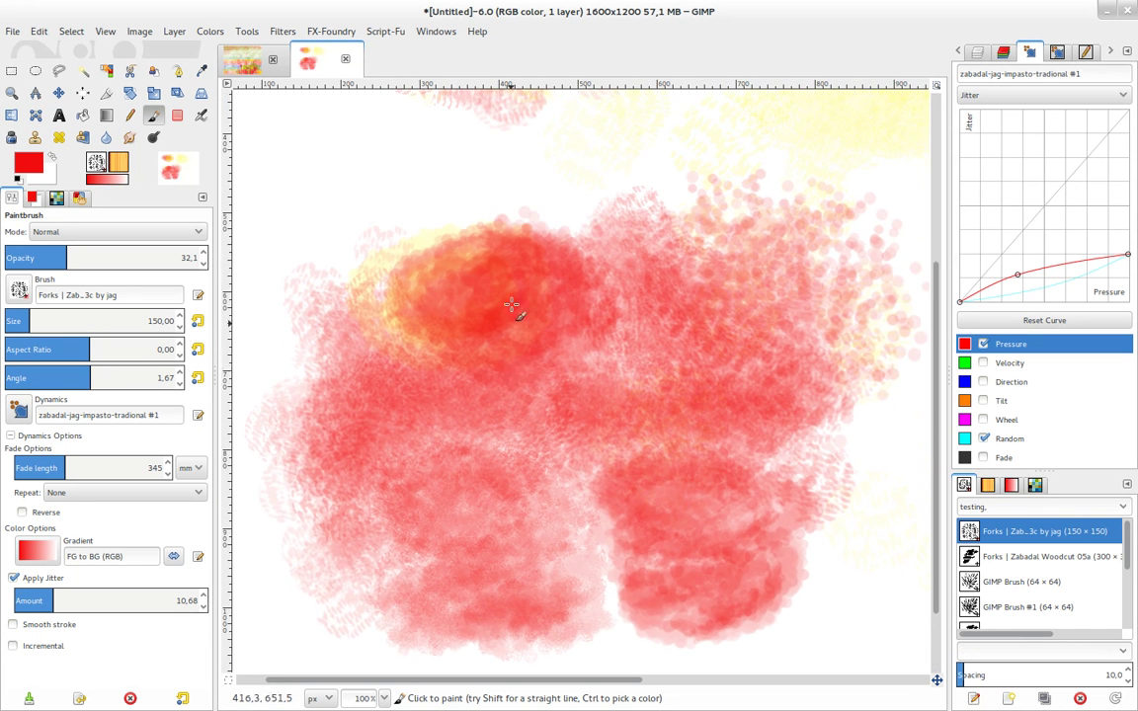
{"action": "mouse_move", "coordinate": [454, 191]}
{"action": "left_mouse_down"}
{"action": "mouse_move", "coordinate": [589, 195]}
{"action": "mouse_move", "coordinate": [584, 215]}
{"action": "mouse_move", "coordinate": [535, 195]}
{"action": "mouse_move", "coordinate": [628, 201]}
{"action": "mouse_move", "coordinate": [445, 217]}
{"action": "mouse_move", "coordinate": [531, 203]}
{"action": "mouse_move", "coordinate": [394, 244]}
{"action": "mouse_move", "coordinate": [396, 226]}
{"action": "mouse_move", "coordinate": [393, 253]}
{"action": "mouse_move", "coordinate": [378, 251]}
{"action": "mouse_move", "coordinate": [389, 263]}
{"action": "mouse_move", "coordinate": [349, 270]}
{"action": "mouse_move", "coordinate": [324, 326]}
{"action": "mouse_move", "coordinate": [322, 306]}
{"action": "mouse_move", "coordinate": [250, 443]}
{"action": "left_mouse_up"}
{"action": "mouse_move", "coordinate": [329, 465]}
{"action": "left_mouse_down"}
{"action": "mouse_move", "coordinate": [302, 520]}
{"action": "mouse_move", "coordinate": [337, 558]}
{"action": "left_mouse_up"}
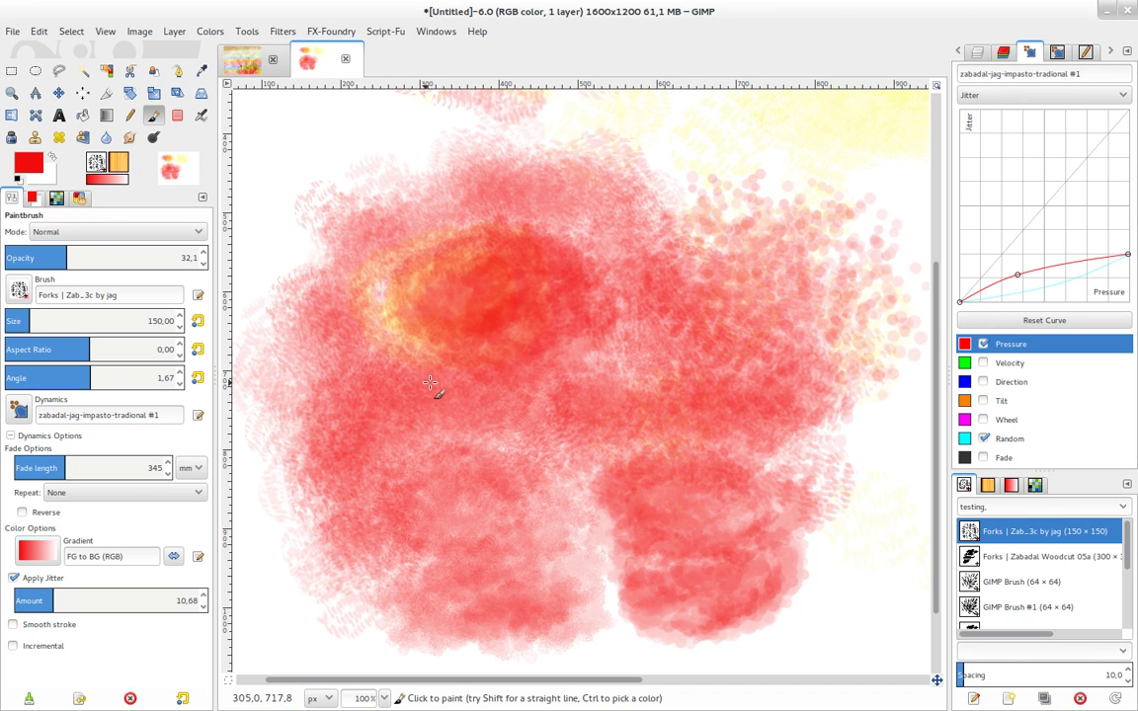
Step: With pressure and random jitter off, paint a faint pink dab cloud on the right, then disable Apply Jitter
{"action": "left_click", "coordinate": [983, 345]}
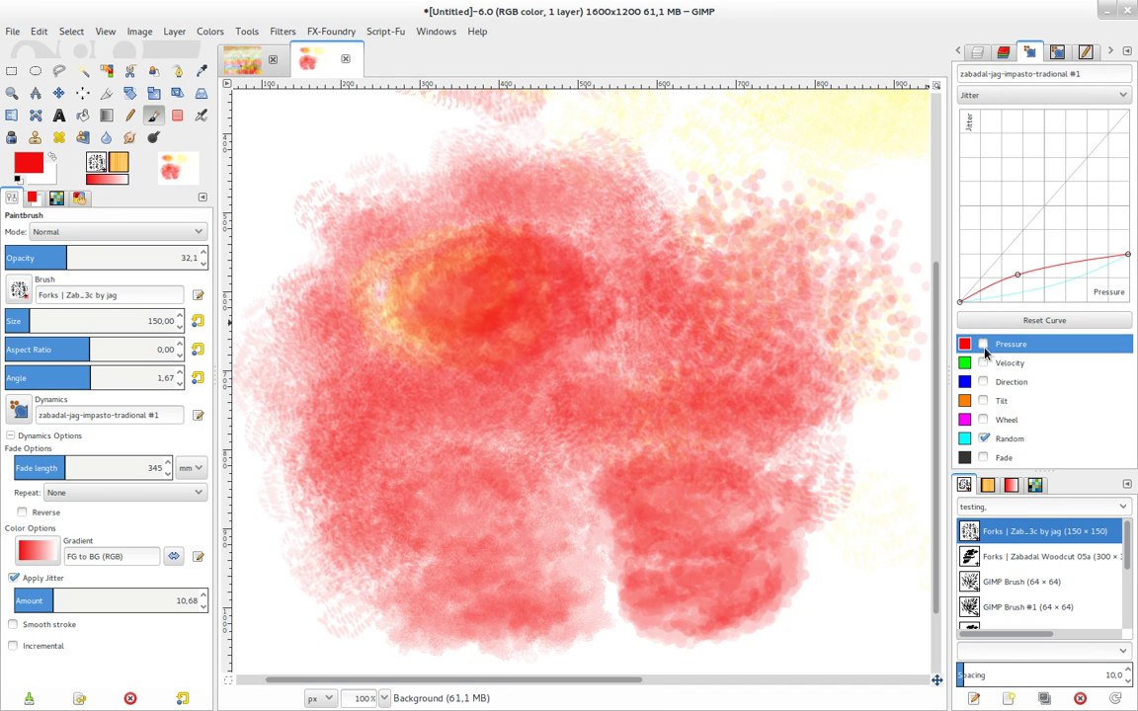
{"action": "left_click", "coordinate": [984, 438]}
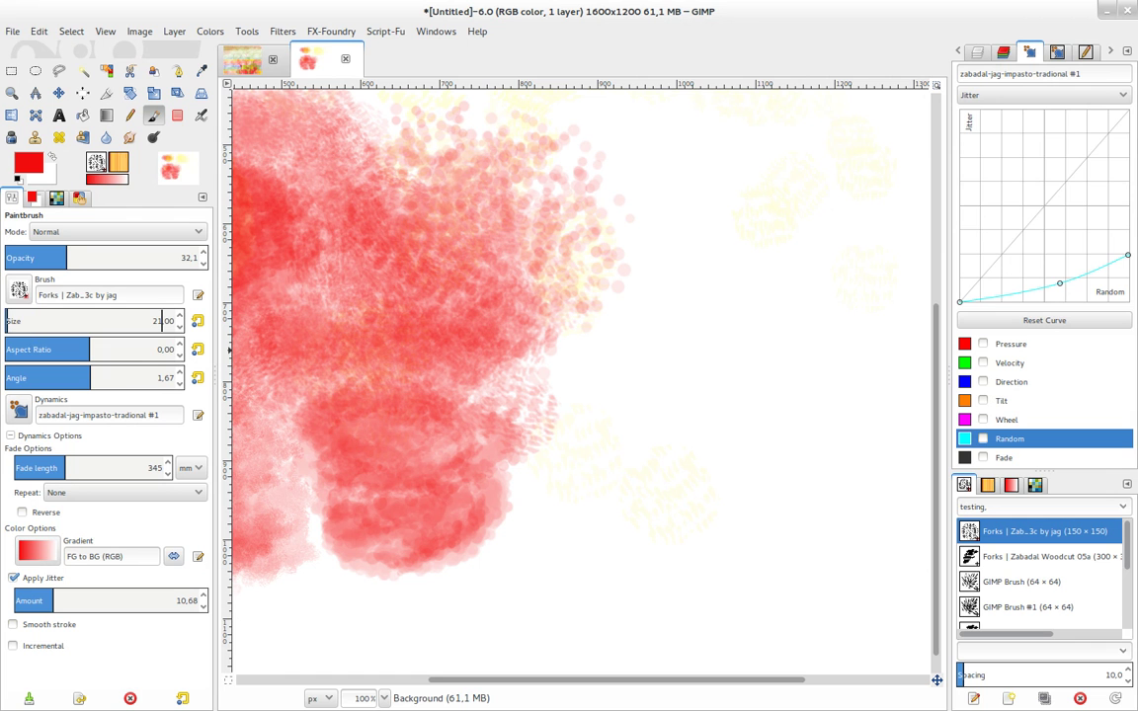
{"action": "mouse_move", "coordinate": [633, 267]}
{"action": "left_mouse_down"}
{"action": "mouse_move", "coordinate": [681, 371]}
{"action": "mouse_move", "coordinate": [670, 333]}
{"action": "mouse_move", "coordinate": [715, 365]}
{"action": "left_mouse_up"}
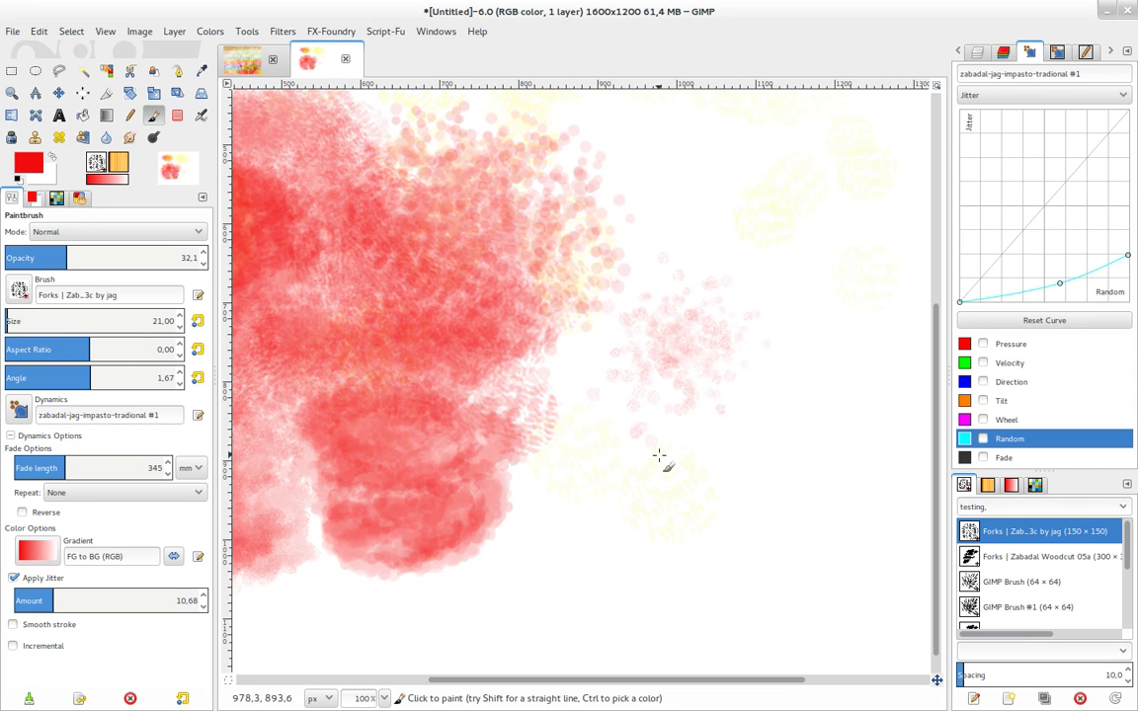
{"action": "mouse_move", "coordinate": [685, 323]}
{"action": "left_mouse_down"}
{"action": "mouse_move", "coordinate": [752, 363]}
{"action": "mouse_move", "coordinate": [666, 320]}
{"action": "mouse_move", "coordinate": [846, 321]}
{"action": "mouse_move", "coordinate": [677, 388]}
{"action": "mouse_move", "coordinate": [818, 330]}
{"action": "mouse_move", "coordinate": [791, 299]}
{"action": "mouse_move", "coordinate": [643, 394]}
{"action": "mouse_move", "coordinate": [842, 336]}
{"action": "mouse_move", "coordinate": [655, 317]}
{"action": "mouse_move", "coordinate": [862, 368]}
{"action": "mouse_move", "coordinate": [620, 406]}
{"action": "mouse_move", "coordinate": [847, 367]}
{"action": "mouse_move", "coordinate": [630, 401]}
{"action": "mouse_move", "coordinate": [775, 297]}
{"action": "mouse_move", "coordinate": [859, 285]}
{"action": "mouse_move", "coordinate": [613, 377]}
{"action": "mouse_move", "coordinate": [655, 300]}
{"action": "mouse_move", "coordinate": [889, 375]}
{"action": "mouse_move", "coordinate": [846, 399]}
{"action": "mouse_move", "coordinate": [784, 377]}
{"action": "mouse_move", "coordinate": [866, 334]}
{"action": "left_mouse_up"}
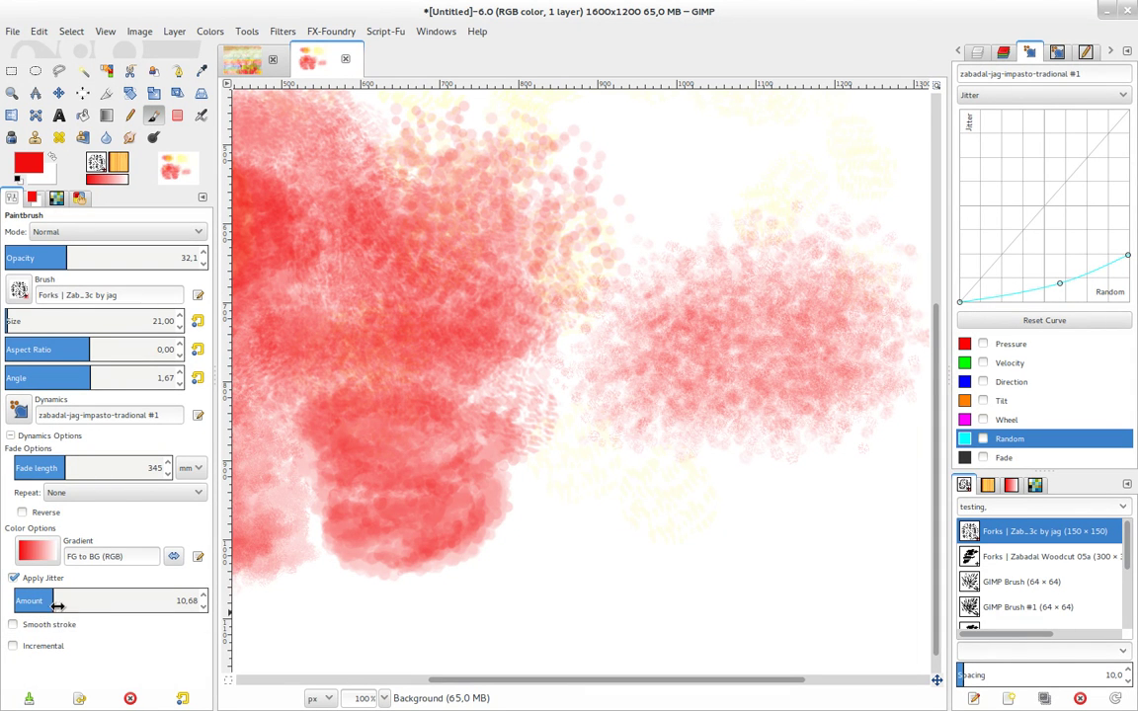
{"action": "left_click", "coordinate": [13, 578]}
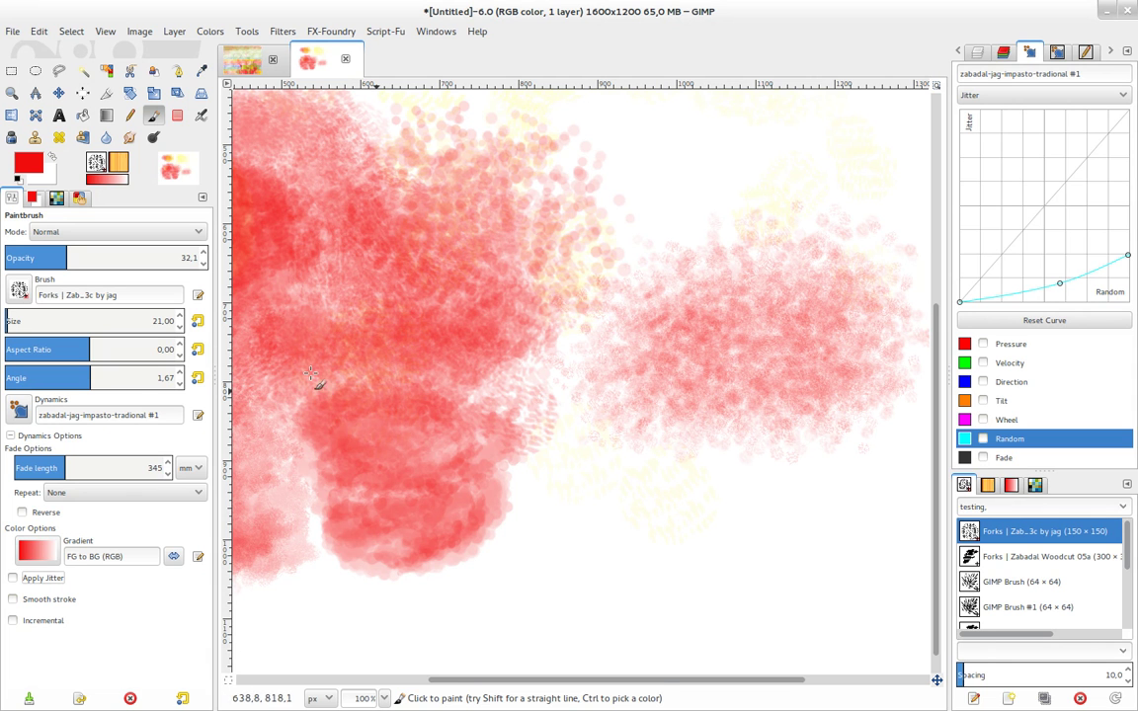
Step: Restore Forks size 150, re-enable Apply Jitter and scatter jittered dabs across the right cloud
{"action": "left_click", "coordinate": [197, 321]}
{"action": "mouse_move", "coordinate": [731, 472]}
{"action": "left_mouse_down"}
{"action": "mouse_move", "coordinate": [704, 465]}
{"action": "mouse_move", "coordinate": [787, 458]}
{"action": "mouse_move", "coordinate": [689, 475]}
{"action": "left_mouse_up"}
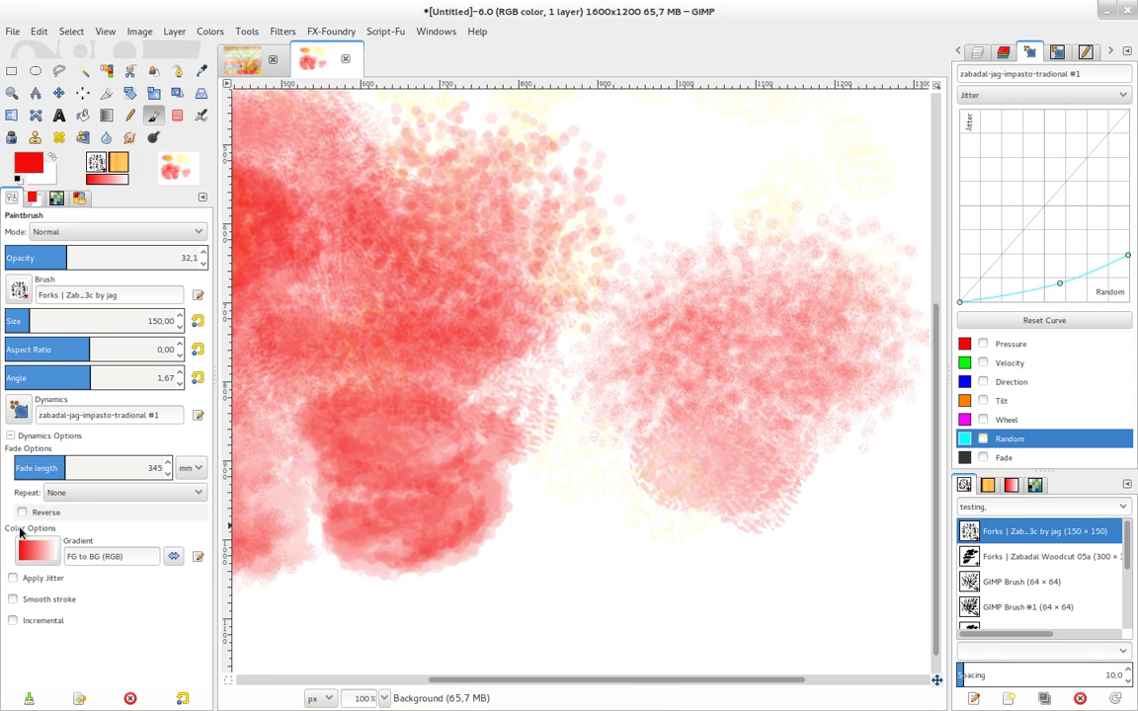
{"action": "left_click", "coordinate": [13, 578]}
{"action": "left_click", "coordinate": [637, 432]}
{"action": "mouse_move", "coordinate": [637, 432]}
{"action": "left_mouse_down"}
{"action": "mouse_move", "coordinate": [712, 439]}
{"action": "mouse_move", "coordinate": [666, 317]}
{"action": "mouse_move", "coordinate": [681, 432]}
{"action": "mouse_move", "coordinate": [704, 441]}
{"action": "left_mouse_up"}
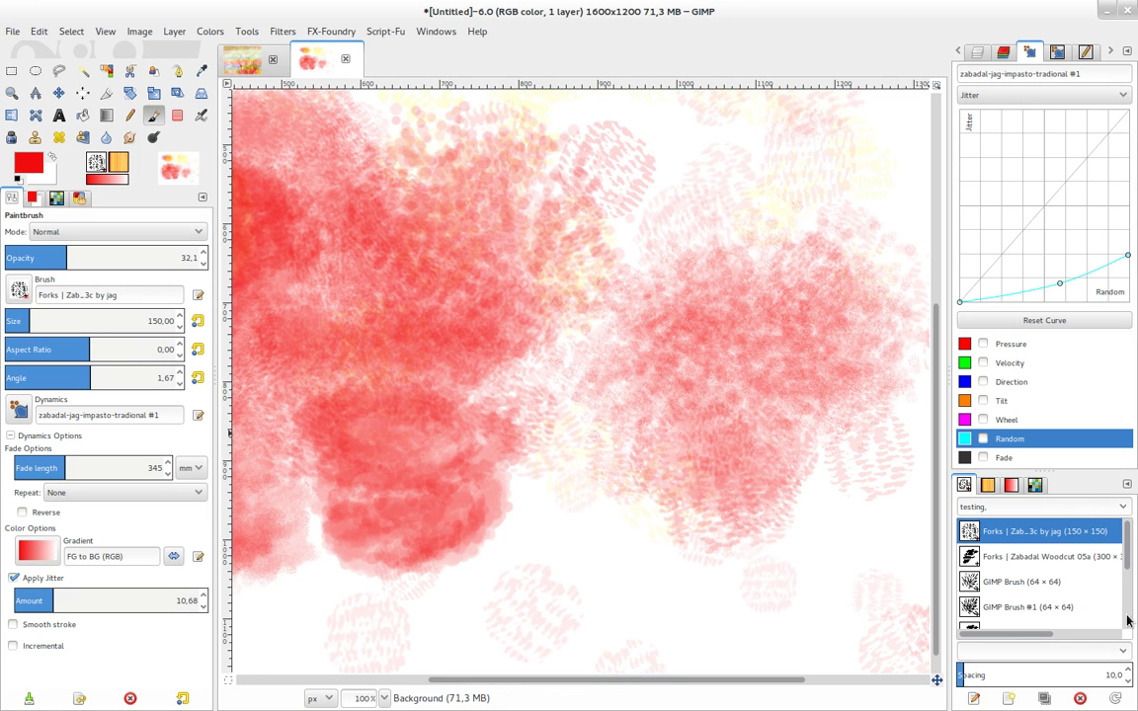
Step: With Round 20 Hard, paint pink dabs in the lower middle, then re-enable pressure and darken them red
{"action": "left_click_drag", "start_coordinate": [1132, 565], "coordinate": [1129, 613]}
{"action": "left_click", "coordinate": [1028, 541]}
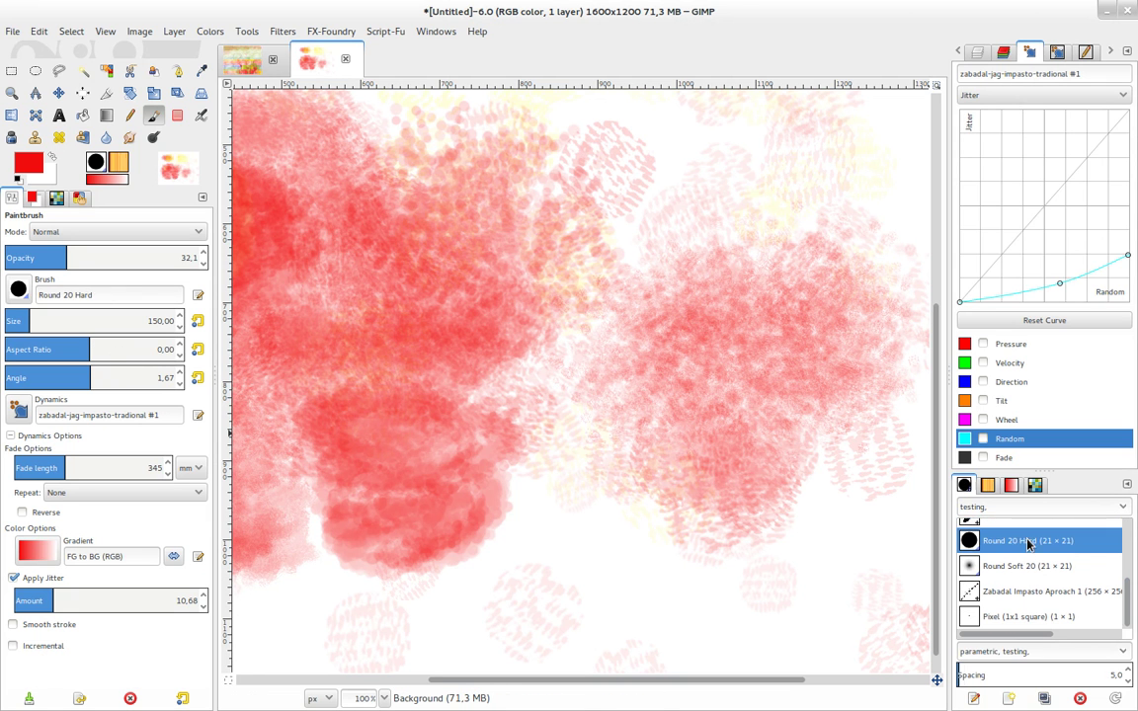
{"action": "mouse_move", "coordinate": [618, 462]}
{"action": "left_mouse_down"}
{"action": "mouse_move", "coordinate": [585, 533]}
{"action": "mouse_move", "coordinate": [681, 534]}
{"action": "mouse_move", "coordinate": [590, 501]}
{"action": "mouse_move", "coordinate": [704, 539]}
{"action": "mouse_move", "coordinate": [622, 511]}
{"action": "mouse_move", "coordinate": [623, 538]}
{"action": "mouse_move", "coordinate": [593, 494]}
{"action": "mouse_move", "coordinate": [678, 505]}
{"action": "left_mouse_up"}
{"action": "mouse_move", "coordinate": [613, 530]}
{"action": "left_mouse_down"}
{"action": "mouse_move", "coordinate": [582, 508]}
{"action": "mouse_move", "coordinate": [642, 542]}
{"action": "mouse_move", "coordinate": [644, 507]}
{"action": "left_mouse_up"}
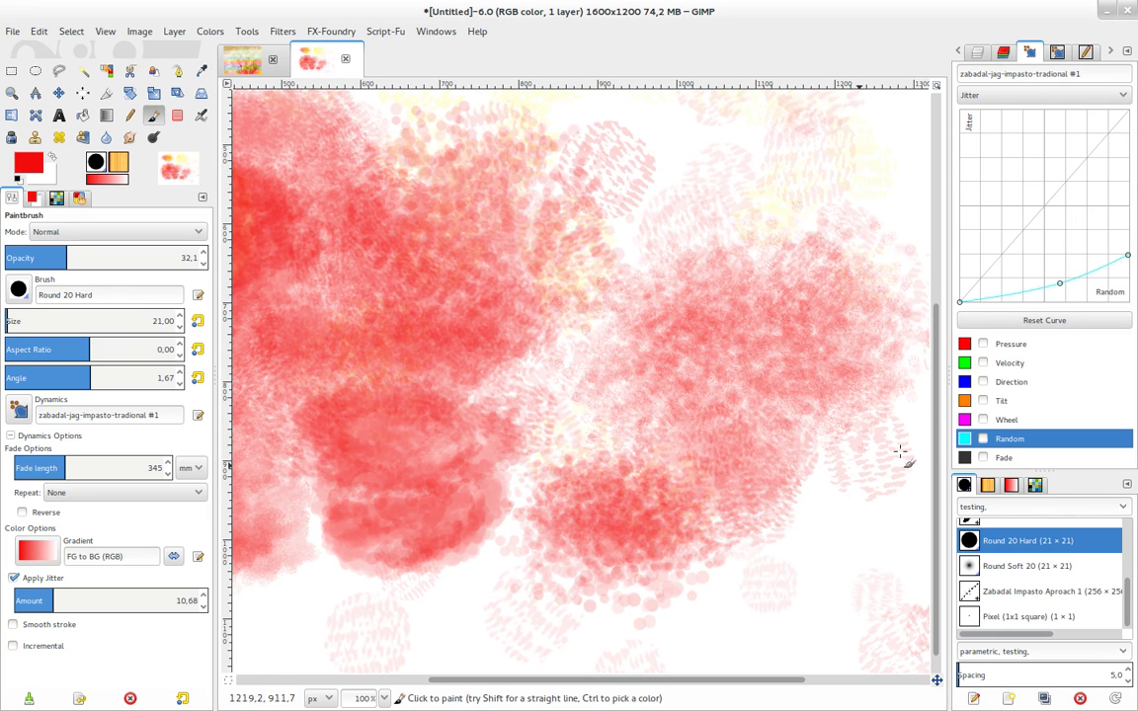
{"action": "left_click", "coordinate": [983, 344]}
{"action": "mouse_move", "coordinate": [606, 408]}
{"action": "left_mouse_down"}
{"action": "mouse_move", "coordinate": [583, 460]}
{"action": "mouse_move", "coordinate": [620, 457]}
{"action": "mouse_move", "coordinate": [558, 456]}
{"action": "mouse_move", "coordinate": [533, 436]}
{"action": "mouse_move", "coordinate": [615, 480]}
{"action": "mouse_move", "coordinate": [564, 437]}
{"action": "mouse_move", "coordinate": [716, 476]}
{"action": "mouse_move", "coordinate": [559, 408]}
{"action": "mouse_move", "coordinate": [538, 374]}
{"action": "mouse_move", "coordinate": [619, 404]}
{"action": "mouse_move", "coordinate": [548, 366]}
{"action": "mouse_move", "coordinate": [568, 374]}
{"action": "mouse_move", "coordinate": [514, 420]}
{"action": "mouse_move", "coordinate": [574, 462]}
{"action": "left_mouse_up"}
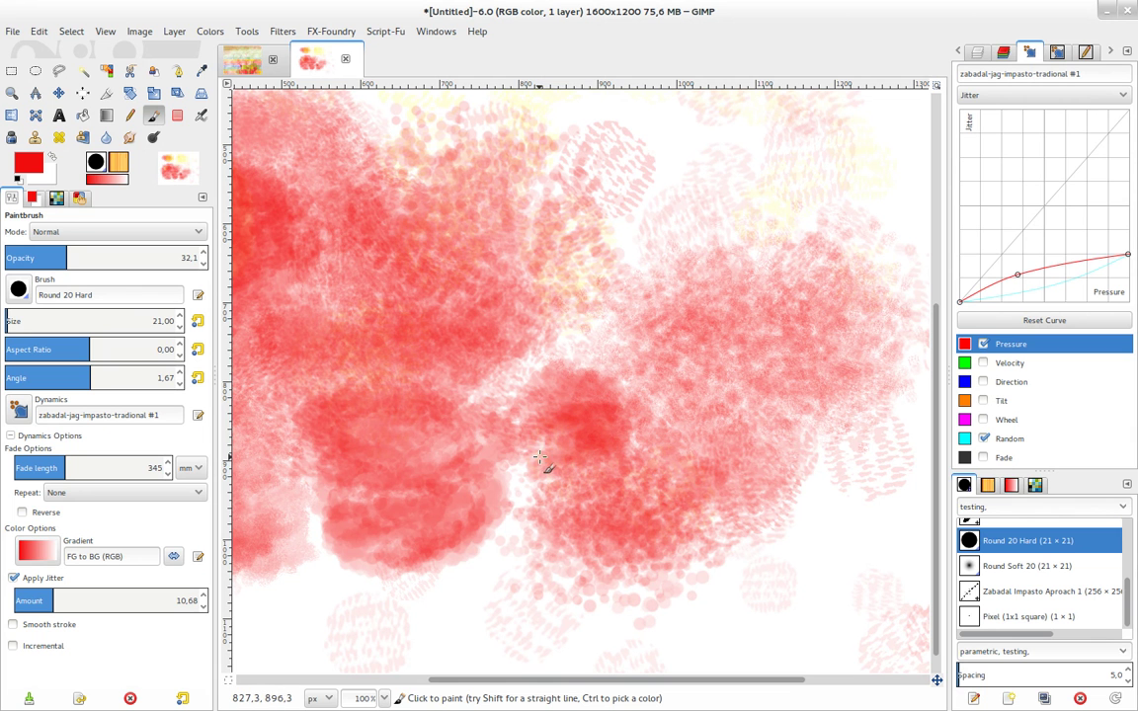
Step: At jitter 21.58, paint a dense red Round 20 Hard dab blob at the lower right
{"action": "scroll", "coordinate": [700, 429], "scroll_direction": "right", "scroll_amount": 5}
{"action": "mouse_move", "coordinate": [553, 455]}
{"action": "left_mouse_down"}
{"action": "mouse_move", "coordinate": [650, 516]}
{"action": "mouse_move", "coordinate": [609, 525]}
{"action": "mouse_move", "coordinate": [648, 564]}
{"action": "left_mouse_up"}
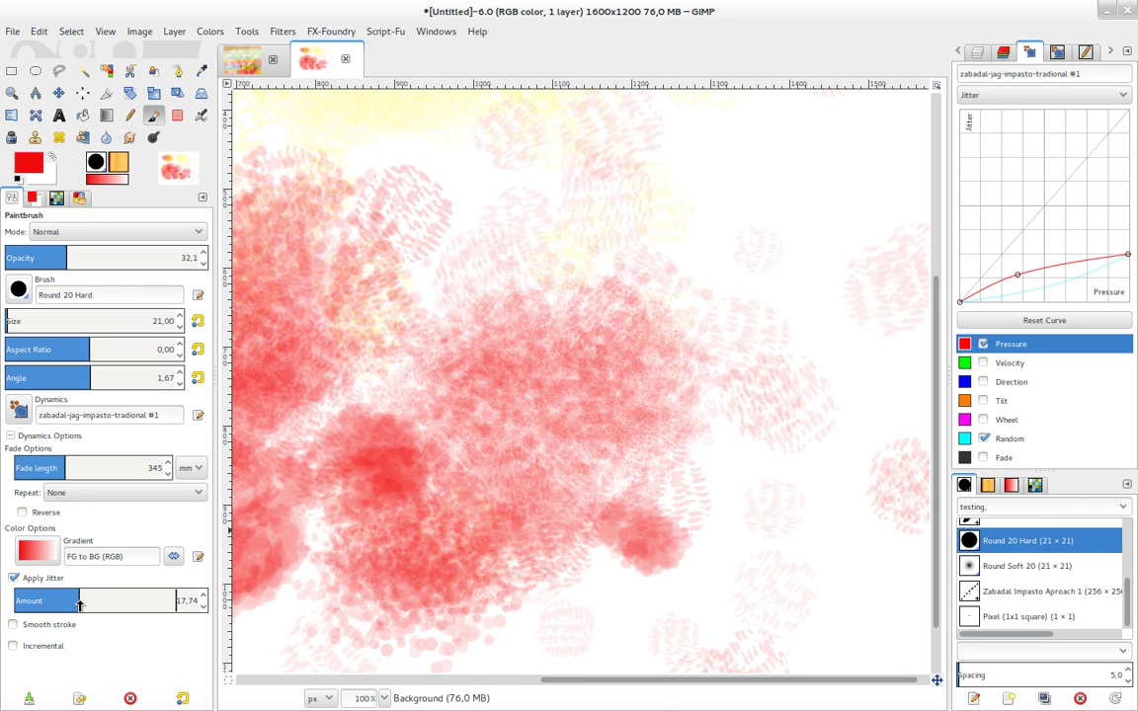
{"action": "mouse_move", "coordinate": [734, 500]}
{"action": "left_mouse_down"}
{"action": "mouse_move", "coordinate": [737, 547]}
{"action": "mouse_move", "coordinate": [724, 526]}
{"action": "mouse_move", "coordinate": [669, 526]}
{"action": "mouse_move", "coordinate": [739, 516]}
{"action": "mouse_move", "coordinate": [782, 552]}
{"action": "mouse_move", "coordinate": [739, 497]}
{"action": "mouse_move", "coordinate": [765, 578]}
{"action": "mouse_move", "coordinate": [675, 530]}
{"action": "mouse_move", "coordinate": [613, 556]}
{"action": "mouse_move", "coordinate": [624, 573]}
{"action": "mouse_move", "coordinate": [602, 546]}
{"action": "mouse_move", "coordinate": [583, 563]}
{"action": "mouse_move", "coordinate": [618, 538]}
{"action": "left_mouse_up"}
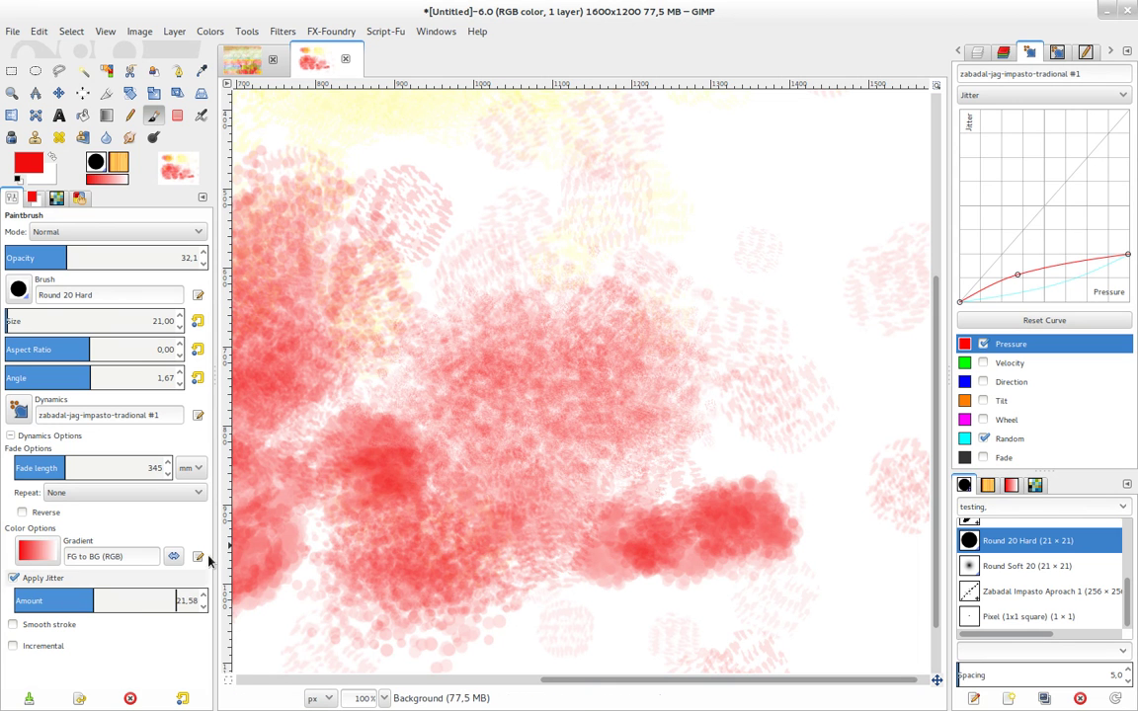
{"action": "mouse_move", "coordinate": [676, 484]}
{"action": "left_mouse_down"}
{"action": "mouse_move", "coordinate": [762, 464]}
{"action": "mouse_move", "coordinate": [634, 494]}
{"action": "mouse_move", "coordinate": [723, 481]}
{"action": "mouse_move", "coordinate": [553, 459]}
{"action": "left_mouse_up"}
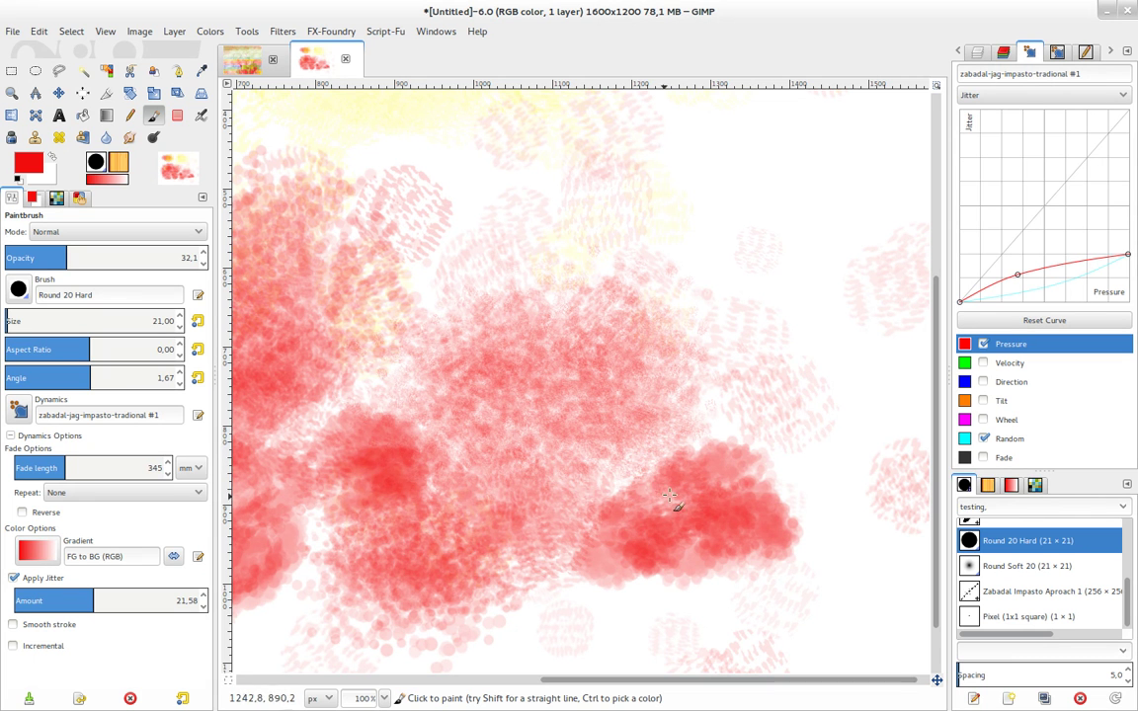
{"action": "mouse_move", "coordinate": [816, 575]}
{"action": "left_mouse_down"}
{"action": "mouse_move", "coordinate": [778, 538]}
{"action": "mouse_move", "coordinate": [766, 563]}
{"action": "mouse_move", "coordinate": [778, 558]}
{"action": "mouse_move", "coordinate": [554, 533]}
{"action": "mouse_move", "coordinate": [524, 519]}
{"action": "mouse_move", "coordinate": [553, 434]}
{"action": "mouse_move", "coordinate": [658, 471]}
{"action": "mouse_move", "coordinate": [666, 436]}
{"action": "mouse_move", "coordinate": [726, 464]}
{"action": "mouse_move", "coordinate": [796, 457]}
{"action": "mouse_move", "coordinate": [797, 506]}
{"action": "left_mouse_up"}
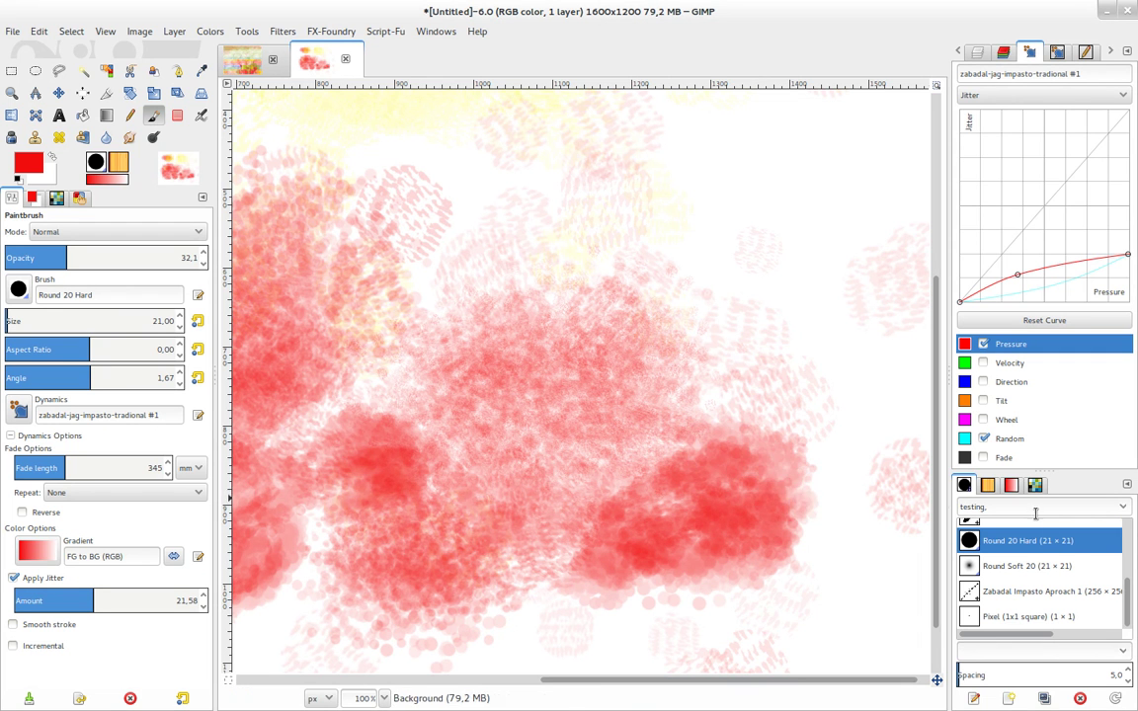
{"action": "left_click_drag", "start_coordinate": [1127, 590], "coordinate": [1123, 519]}
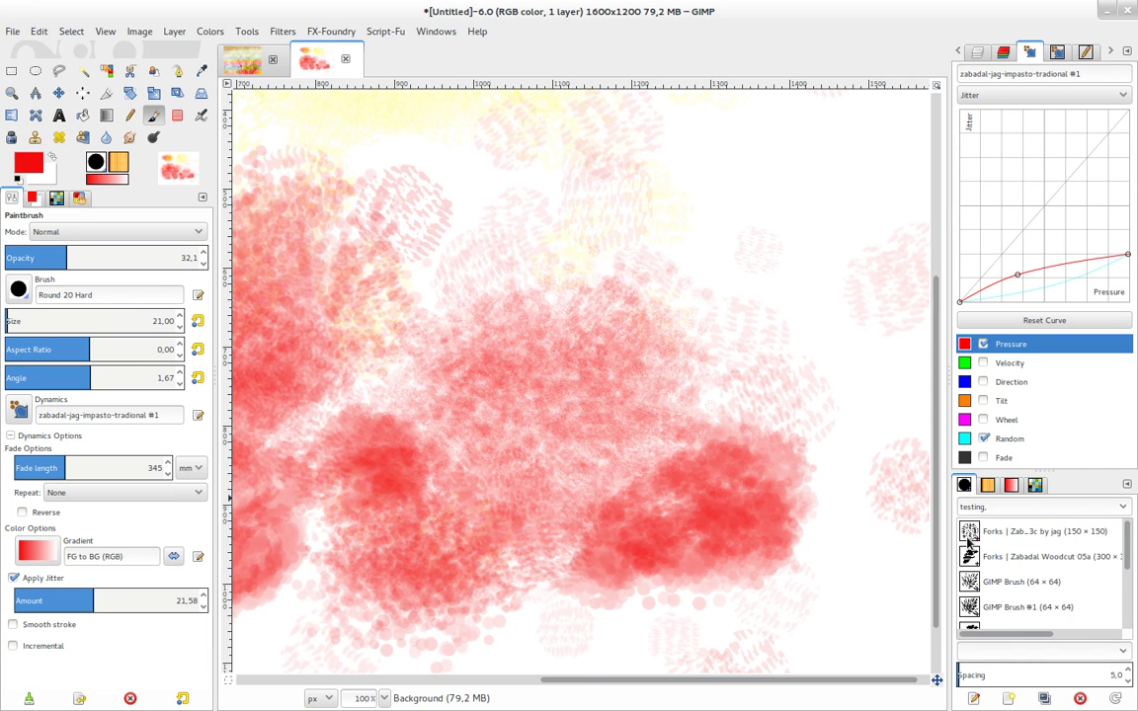
Step: With the Forks brush reset to size 150, paint pale red strokes across the upper area
{"action": "left_click", "coordinate": [969, 543]}
{"action": "mouse_move", "coordinate": [810, 521]}
{"action": "left_mouse_down"}
{"action": "mouse_move", "coordinate": [724, 394]}
{"action": "mouse_move", "coordinate": [787, 338]}
{"action": "mouse_move", "coordinate": [785, 287]}
{"action": "mouse_move", "coordinate": [737, 272]}
{"action": "mouse_move", "coordinate": [742, 315]}
{"action": "mouse_move", "coordinate": [661, 299]}
{"action": "mouse_move", "coordinate": [718, 321]}
{"action": "mouse_move", "coordinate": [728, 292]}
{"action": "mouse_move", "coordinate": [623, 242]}
{"action": "mouse_move", "coordinate": [689, 257]}
{"action": "mouse_move", "coordinate": [780, 323]}
{"action": "mouse_move", "coordinate": [721, 249]}
{"action": "mouse_move", "coordinate": [815, 293]}
{"action": "mouse_move", "coordinate": [780, 272]}
{"action": "mouse_move", "coordinate": [789, 335]}
{"action": "mouse_move", "coordinate": [680, 348]}
{"action": "mouse_move", "coordinate": [688, 317]}
{"action": "mouse_move", "coordinate": [618, 286]}
{"action": "mouse_move", "coordinate": [653, 259]}
{"action": "mouse_move", "coordinate": [766, 330]}
{"action": "left_mouse_up"}
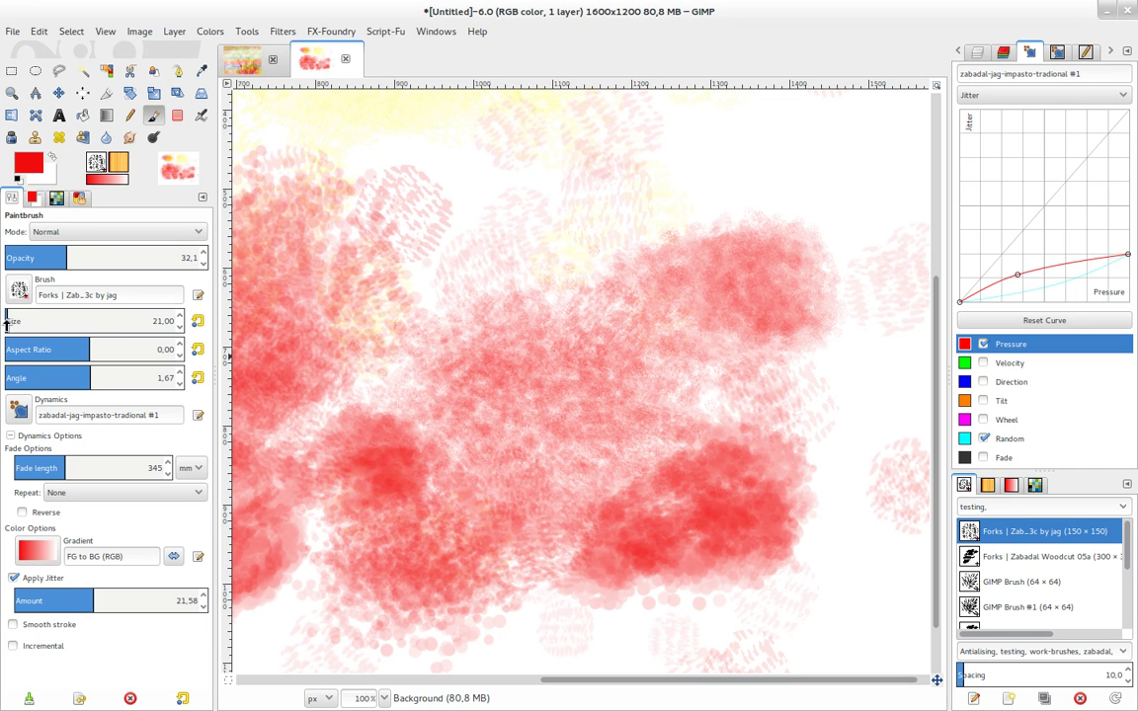
{"action": "left_click", "coordinate": [197, 322]}
{"action": "mouse_move", "coordinate": [710, 198]}
{"action": "left_mouse_down"}
{"action": "mouse_move", "coordinate": [775, 215]}
{"action": "mouse_move", "coordinate": [691, 219]}
{"action": "mouse_move", "coordinate": [688, 190]}
{"action": "mouse_move", "coordinate": [737, 179]}
{"action": "mouse_move", "coordinate": [648, 204]}
{"action": "mouse_move", "coordinate": [600, 194]}
{"action": "mouse_move", "coordinate": [669, 202]}
{"action": "mouse_move", "coordinate": [491, 228]}
{"action": "mouse_move", "coordinate": [541, 204]}
{"action": "mouse_move", "coordinate": [652, 210]}
{"action": "left_mouse_up"}
{"action": "mouse_move", "coordinate": [541, 188]}
{"action": "left_mouse_down"}
{"action": "mouse_move", "coordinate": [430, 225]}
{"action": "mouse_move", "coordinate": [600, 182]}
{"action": "mouse_move", "coordinate": [805, 180]}
{"action": "mouse_move", "coordinate": [599, 222]}
{"action": "mouse_move", "coordinate": [514, 259]}
{"action": "mouse_move", "coordinate": [672, 229]}
{"action": "mouse_move", "coordinate": [701, 302]}
{"action": "left_mouse_up"}
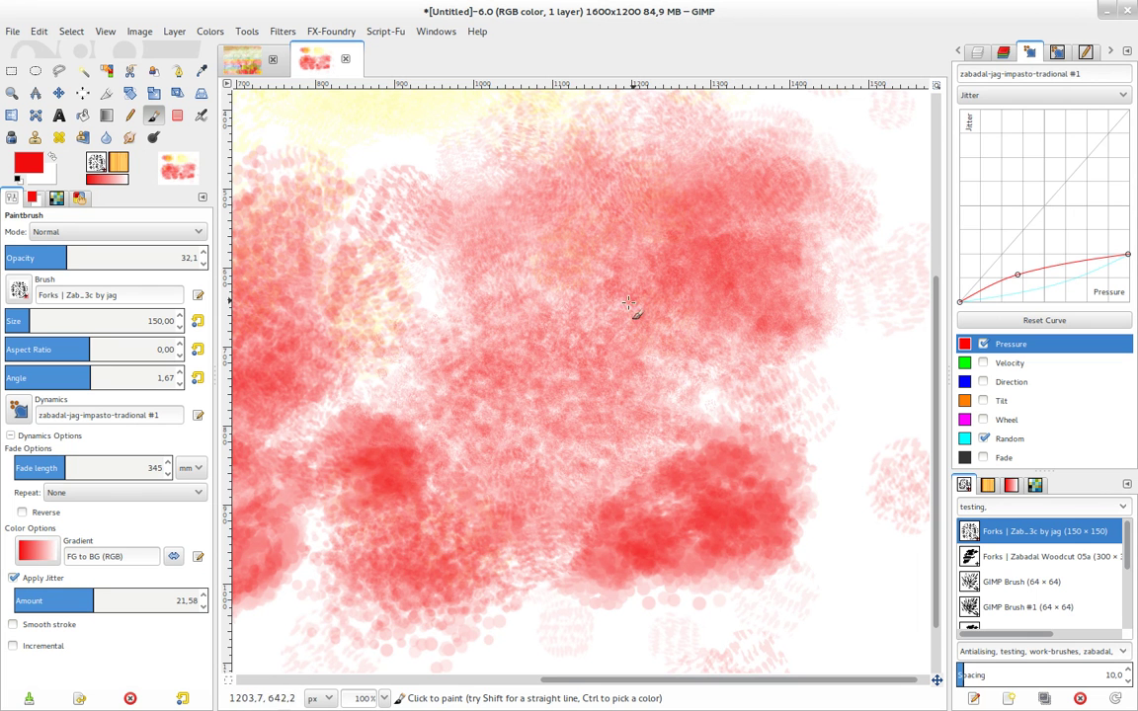
Step: Add pale red Forks strokes near the top-right corner and set jitter amount to 10.90
{"action": "scroll", "coordinate": [629, 302], "scroll_direction": "up", "scroll_amount": 5}
{"action": "scroll", "coordinate": [573, 405], "scroll_direction": "right", "scroll_amount": 2}
{"action": "mouse_move", "coordinate": [559, 239]}
{"action": "left_mouse_down"}
{"action": "mouse_move", "coordinate": [495, 315]}
{"action": "mouse_move", "coordinate": [707, 277]}
{"action": "mouse_move", "coordinate": [666, 280]}
{"action": "mouse_move", "coordinate": [593, 247]}
{"action": "left_mouse_up"}
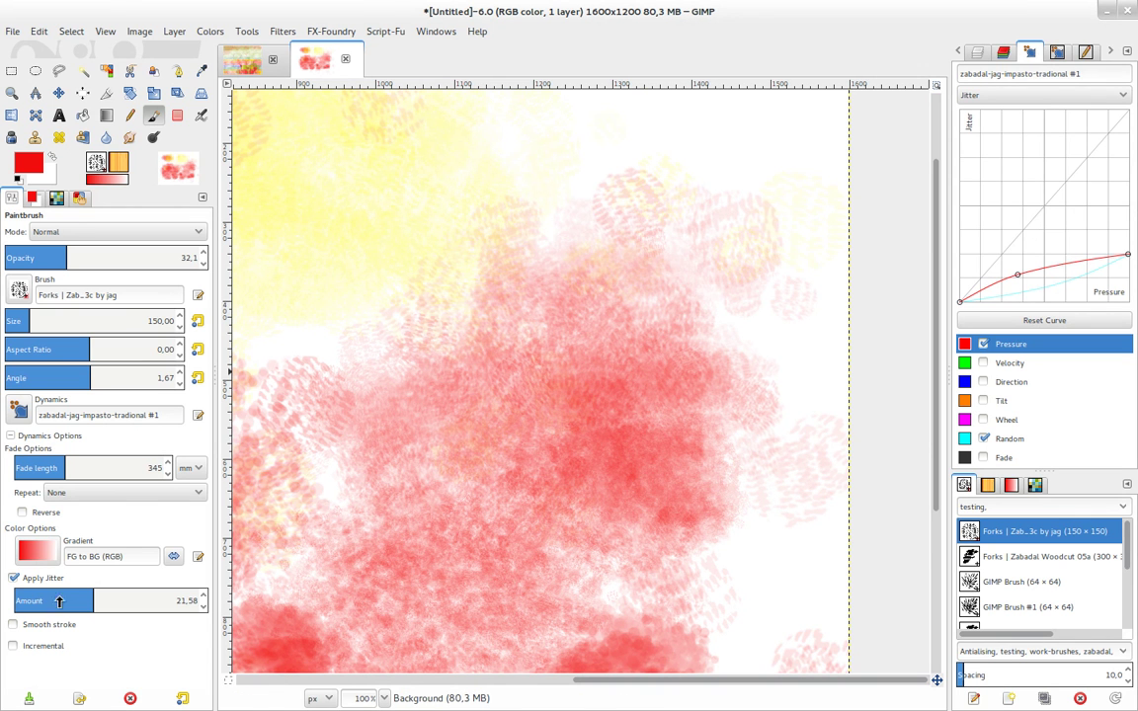
{"action": "left_click_drag", "start_coordinate": [58, 601], "coordinate": [49, 600]}
{"action": "mouse_move", "coordinate": [673, 165]}
{"action": "left_mouse_down"}
{"action": "mouse_move", "coordinate": [769, 196]}
{"action": "mouse_move", "coordinate": [604, 184]}
{"action": "mouse_move", "coordinate": [648, 228]}
{"action": "mouse_move", "coordinate": [587, 183]}
{"action": "mouse_move", "coordinate": [666, 236]}
{"action": "left_mouse_up"}
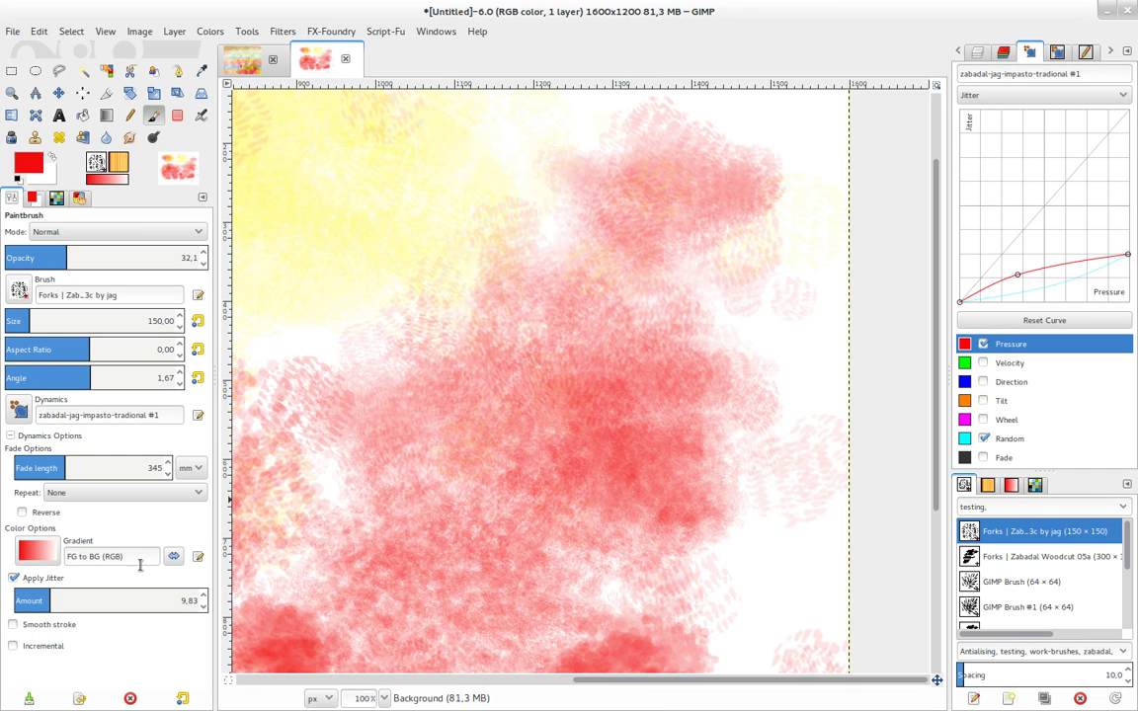
{"action": "left_click_drag", "start_coordinate": [38, 605], "coordinate": [54, 605]}
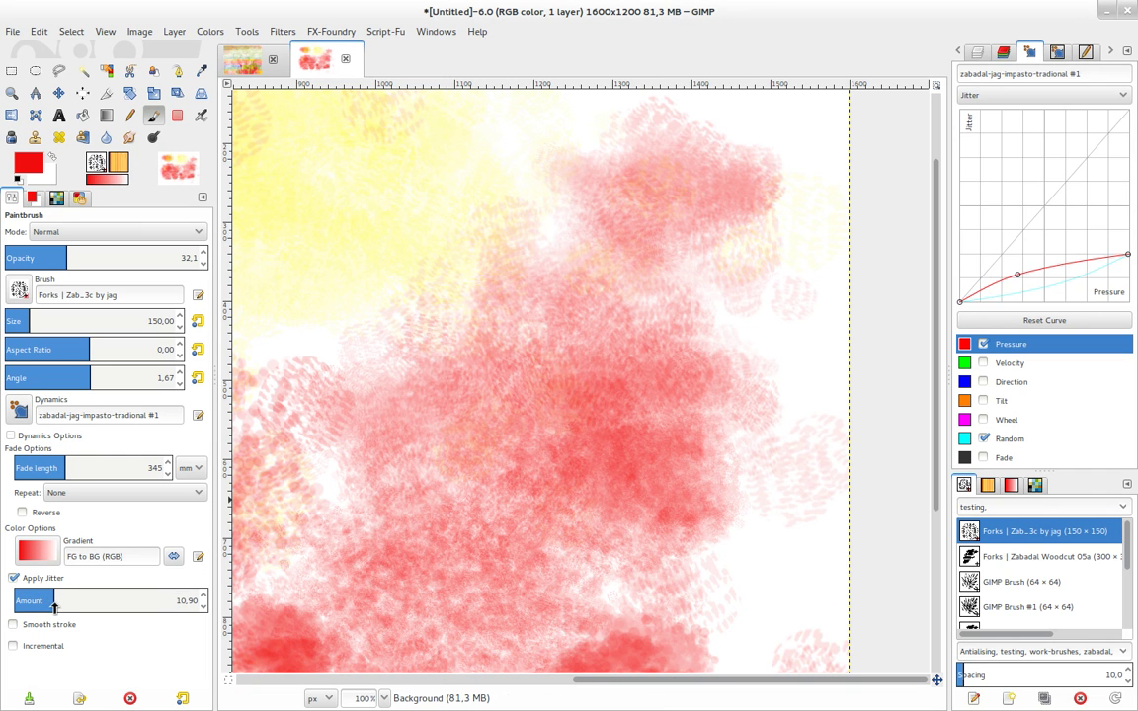